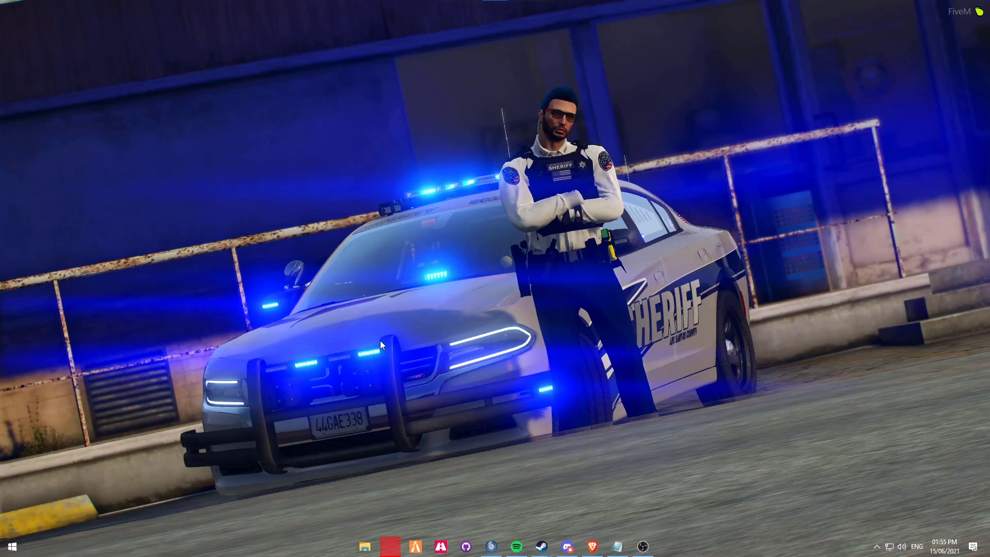
Open Brave, load fivem.net and follow the create-your-own-server links to the 'Setting up a server' guide
click(592, 546)
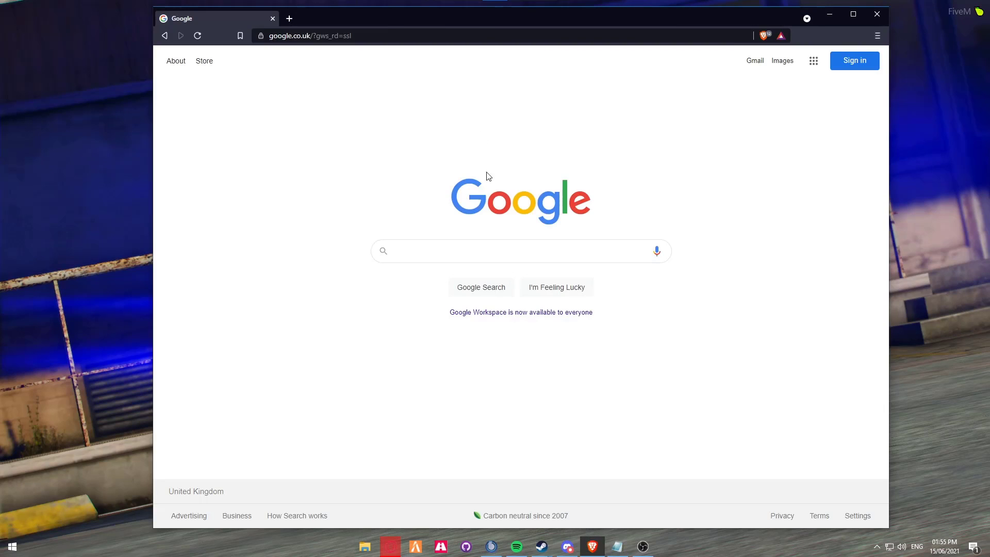
click(385, 39)
text(fivem.net)
key(Return)
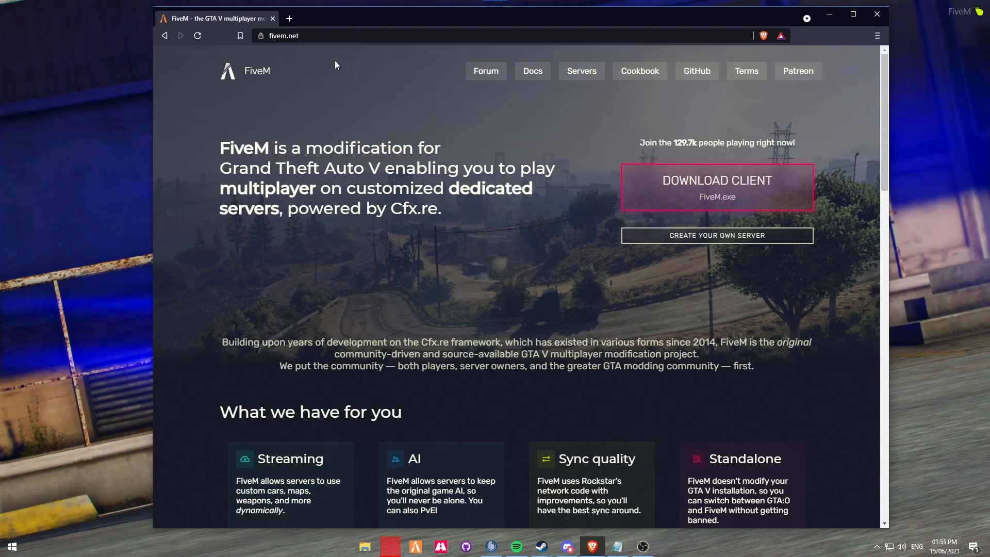
click(765, 240)
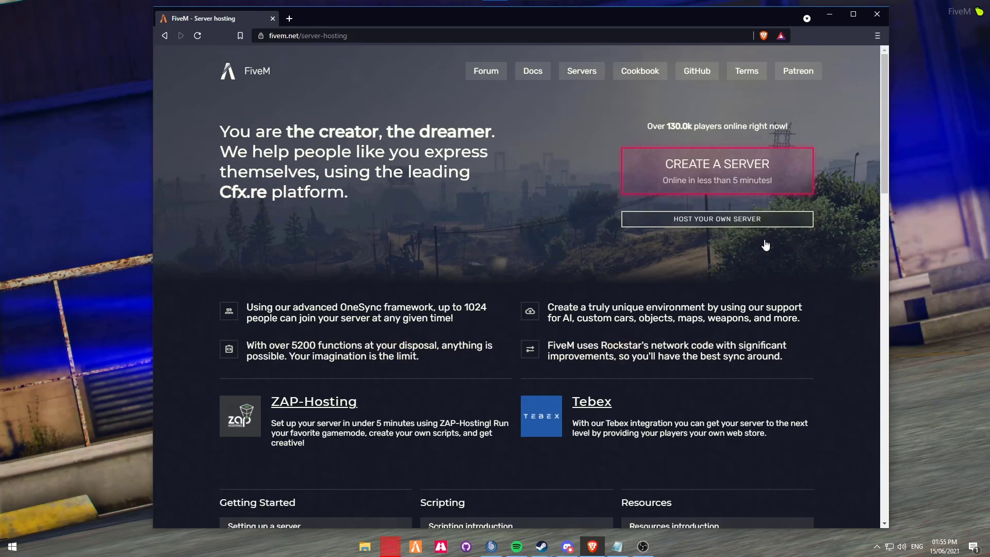
click(719, 229)
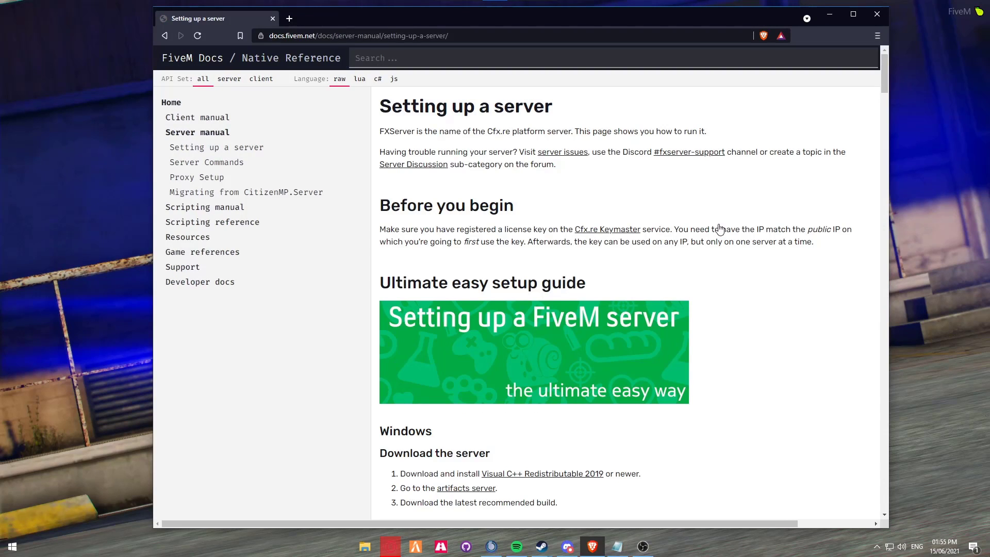
Open the guide's 'artifacts server' link in a new background tab
scroll(720, 228, down, 4)
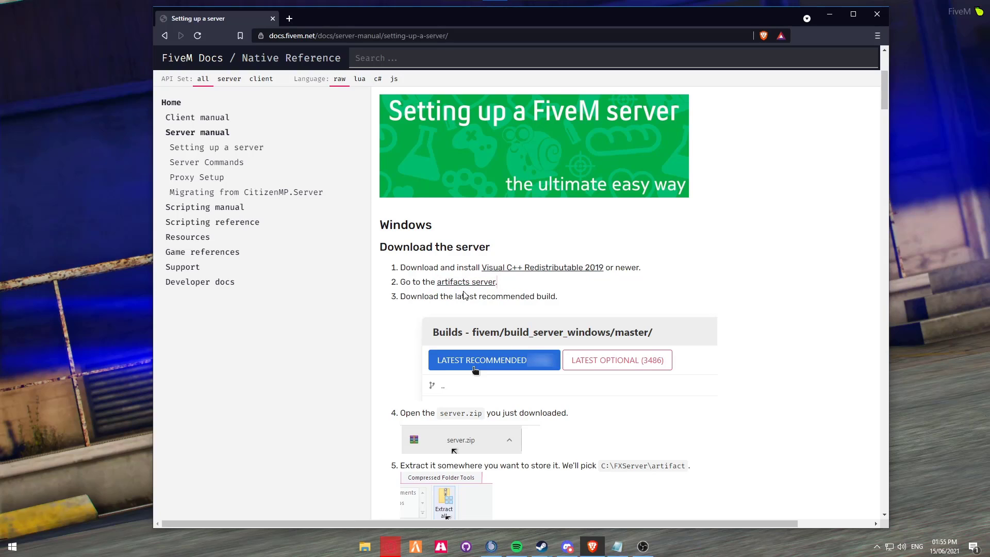
middle_click(467, 282)
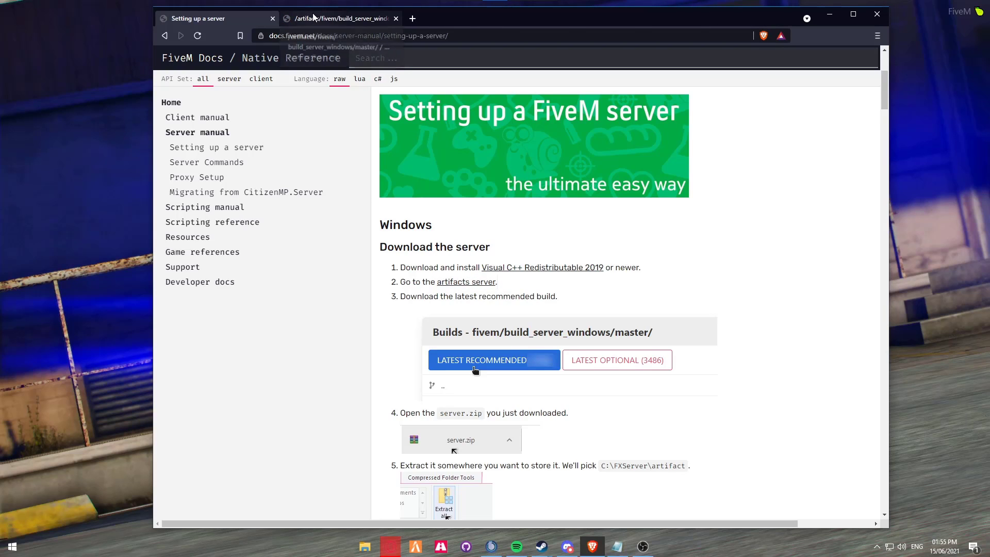
Download the LATEST RECOMMENDED (3922) Windows build as server.7z into Downloads
click(316, 20)
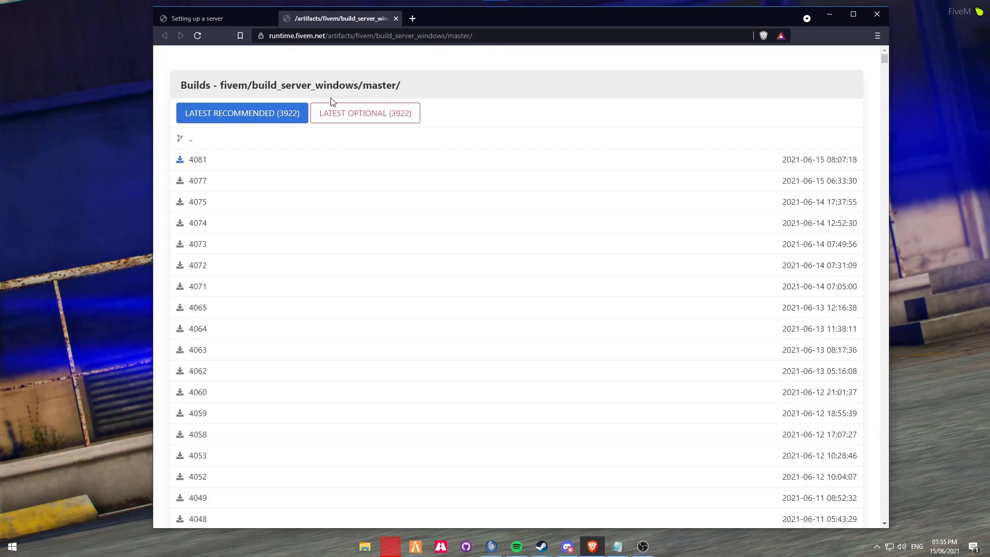
click(286, 116)
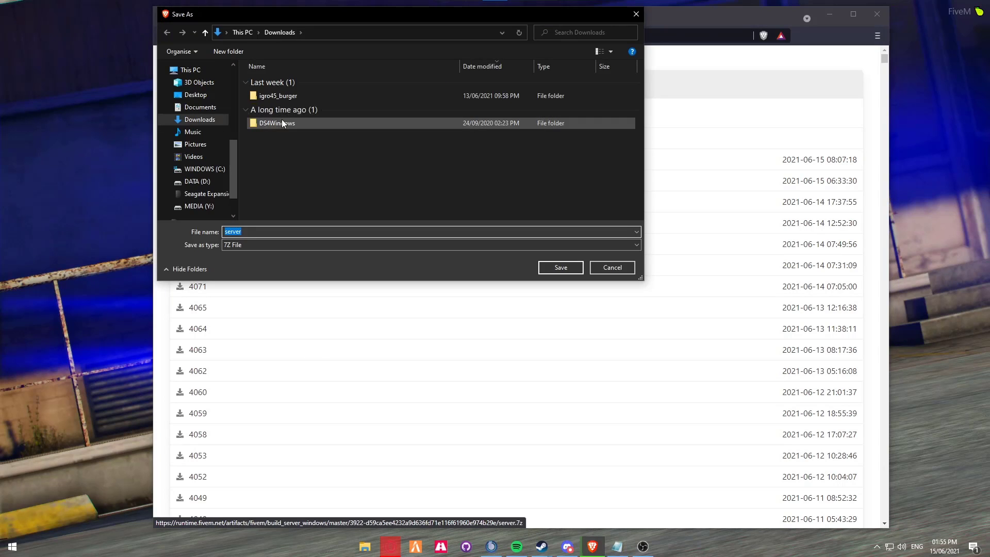
click(563, 267)
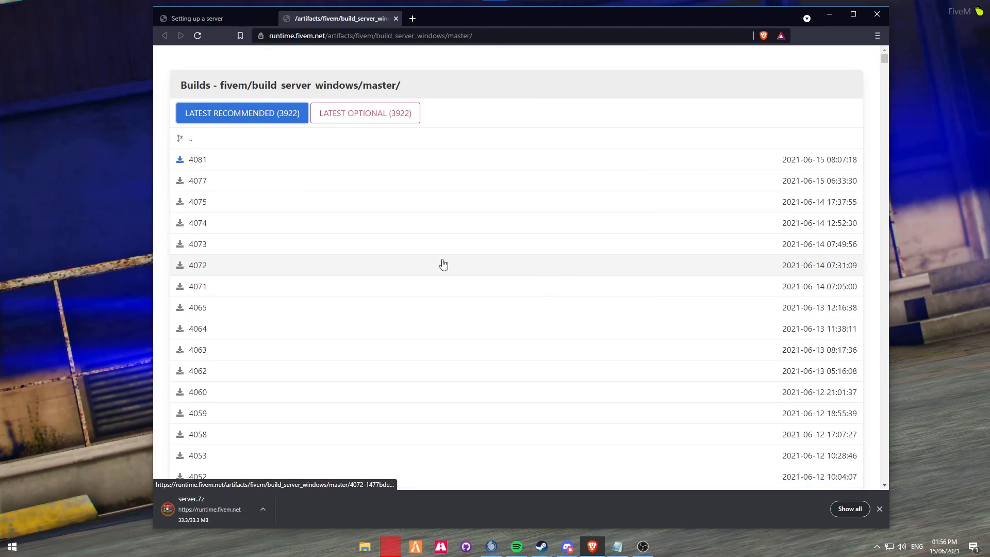
Create a folder named FXServer on the desktop and open it
right_click(21, 14)
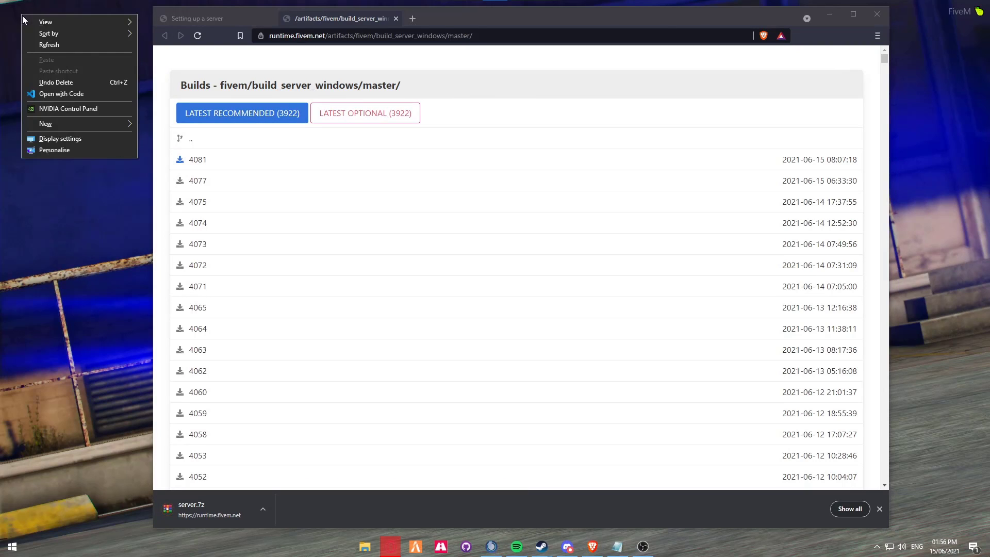
mouse_move(73, 130)
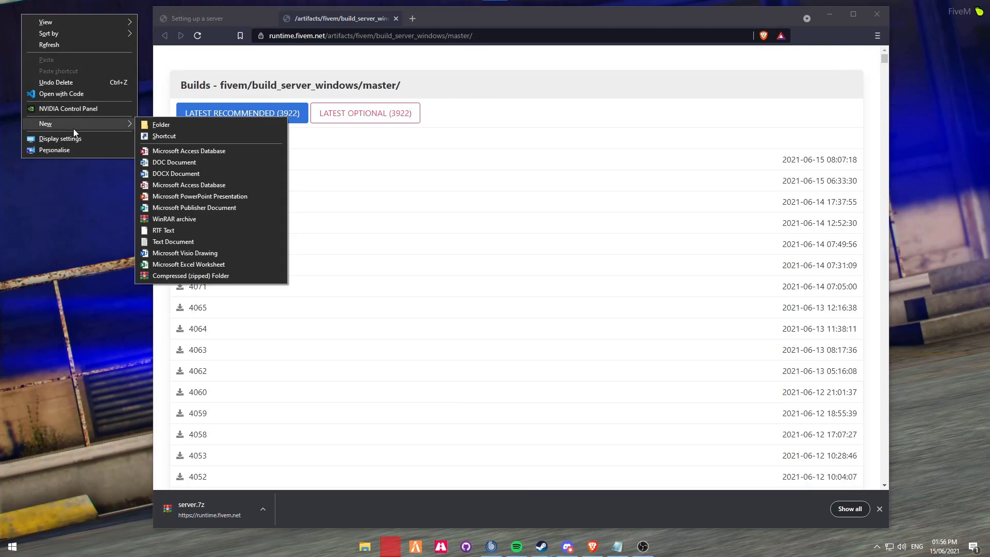
click(160, 127)
text(FXServer)
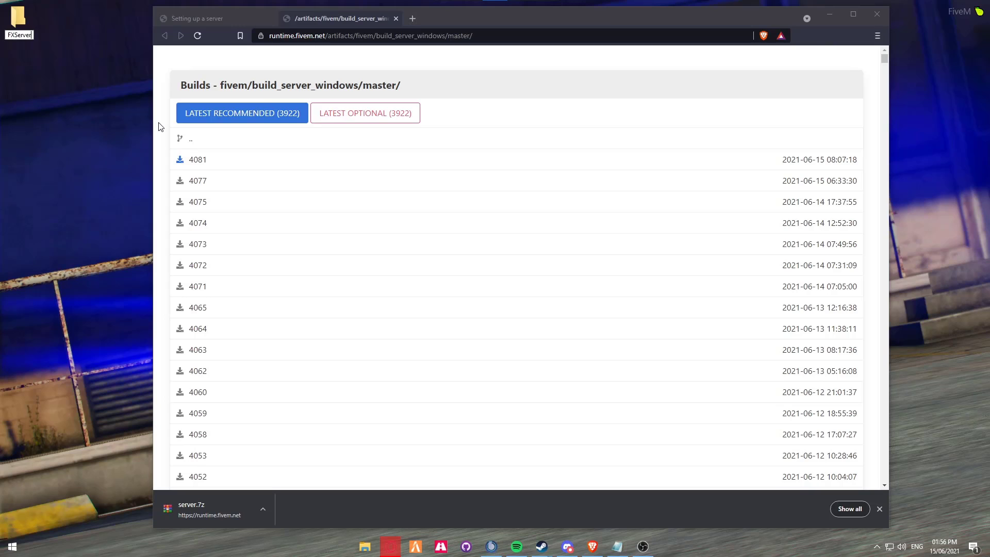
key(Return)
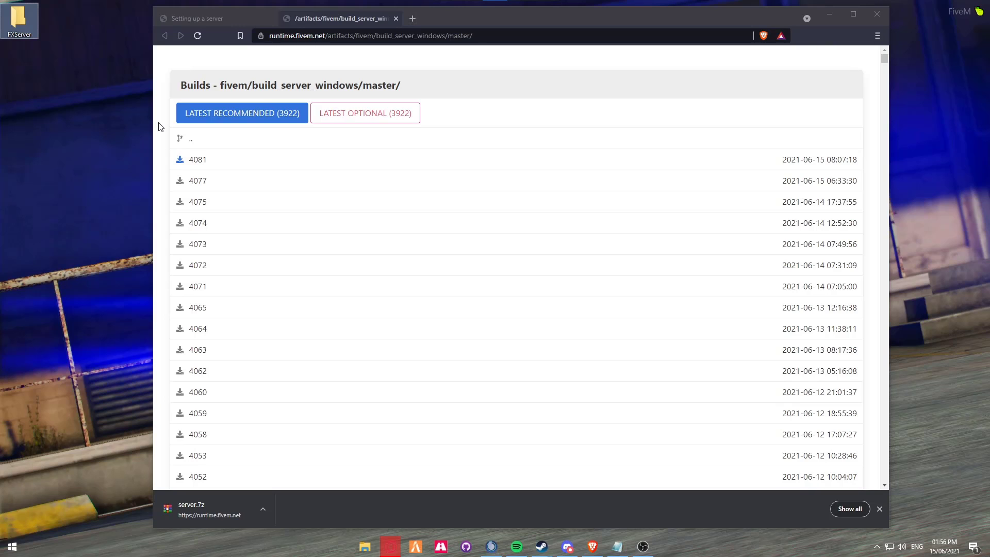
key(Return)
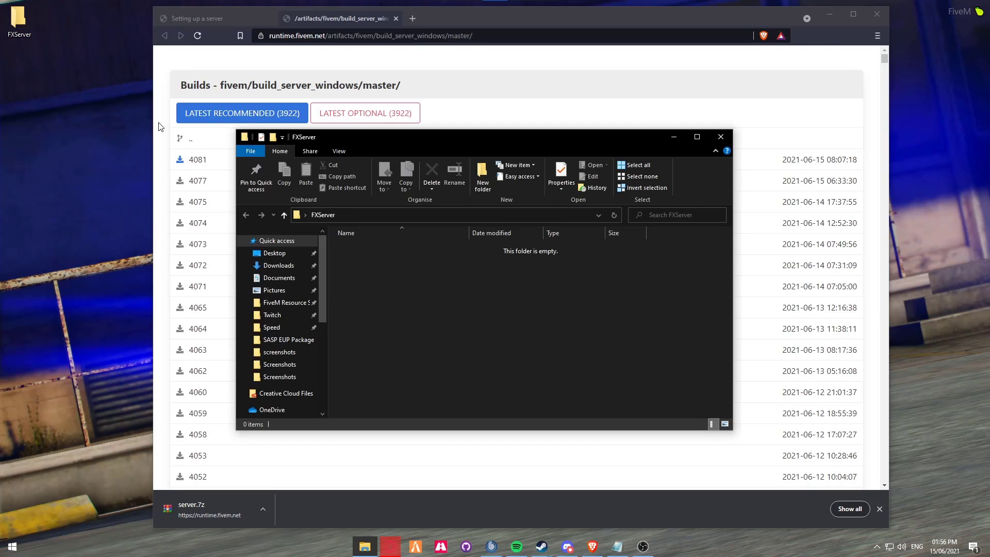
Create an 'artifact' folder inside FXServer, open it and move its window to the upper left
click(482, 189)
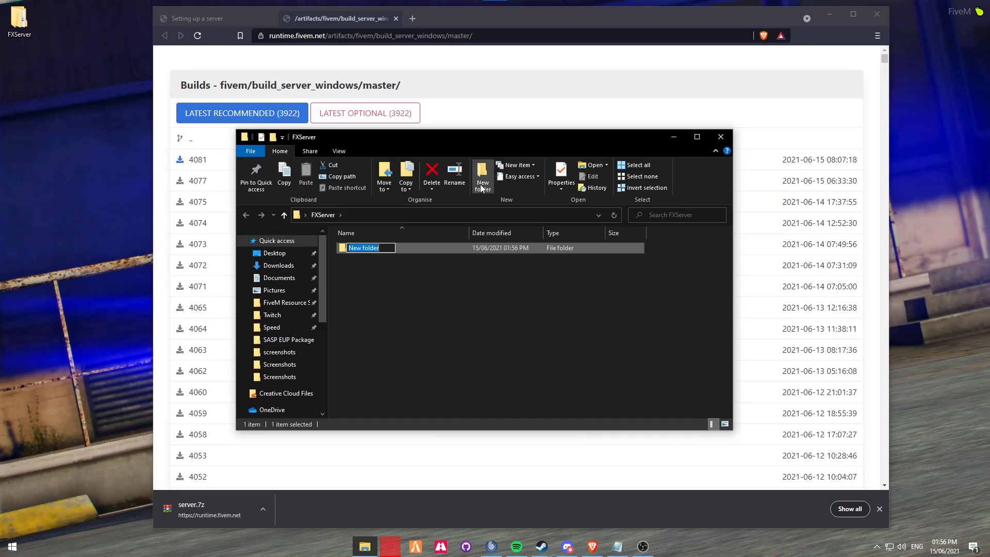
text(artifact)
key(Return)
double_click(401, 248)
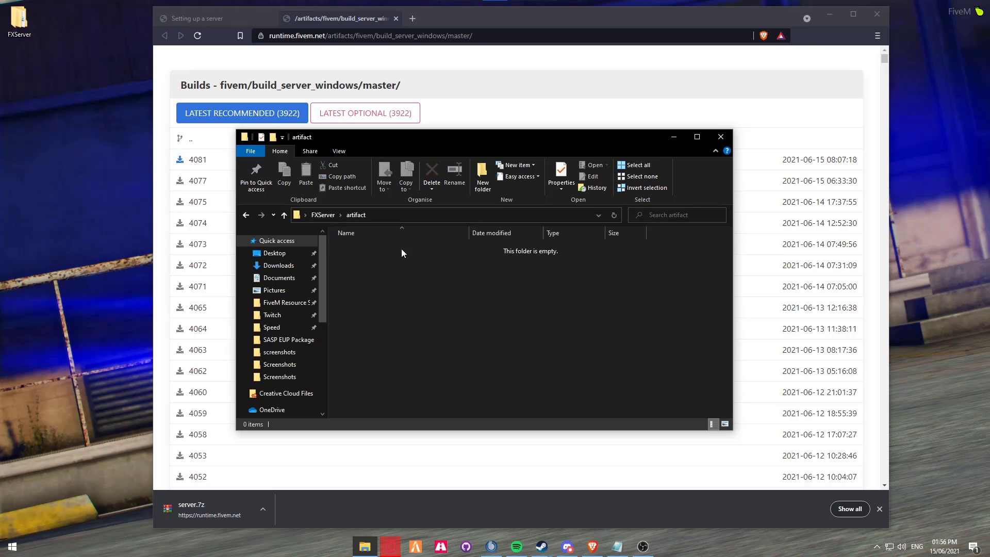
drag(382, 141, 189, 84)
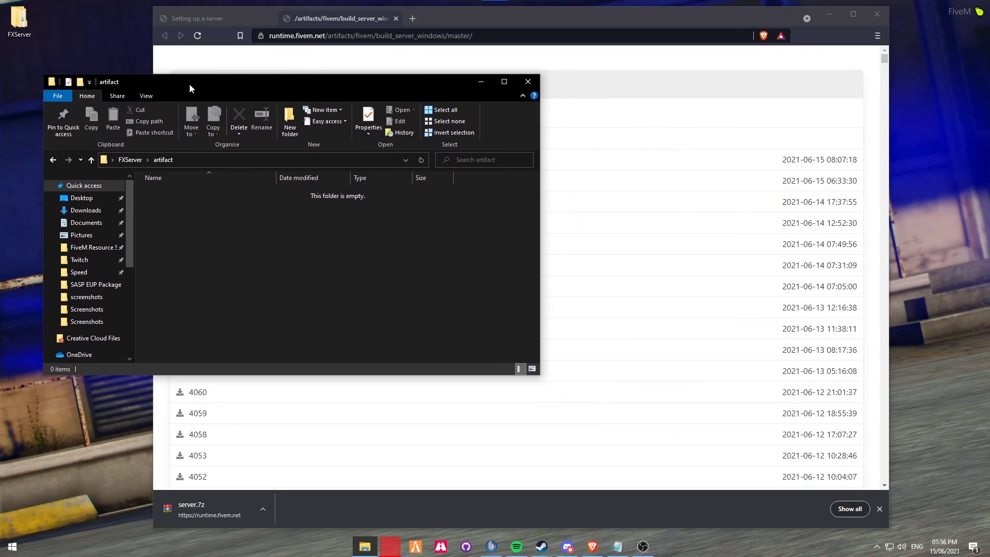
click(435, 17)
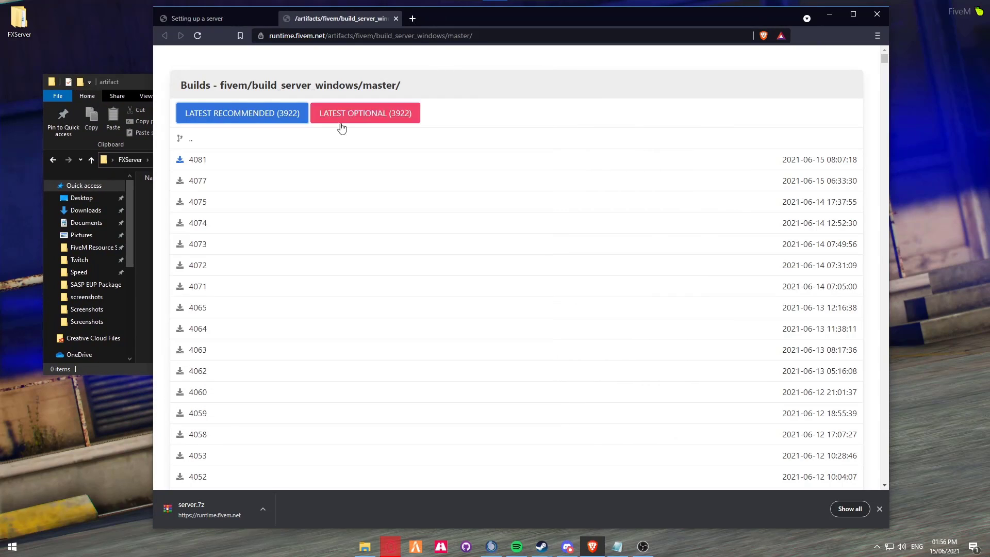
Open server.7z in WinRAR and drag all its entries into the artifact folder
click(203, 500)
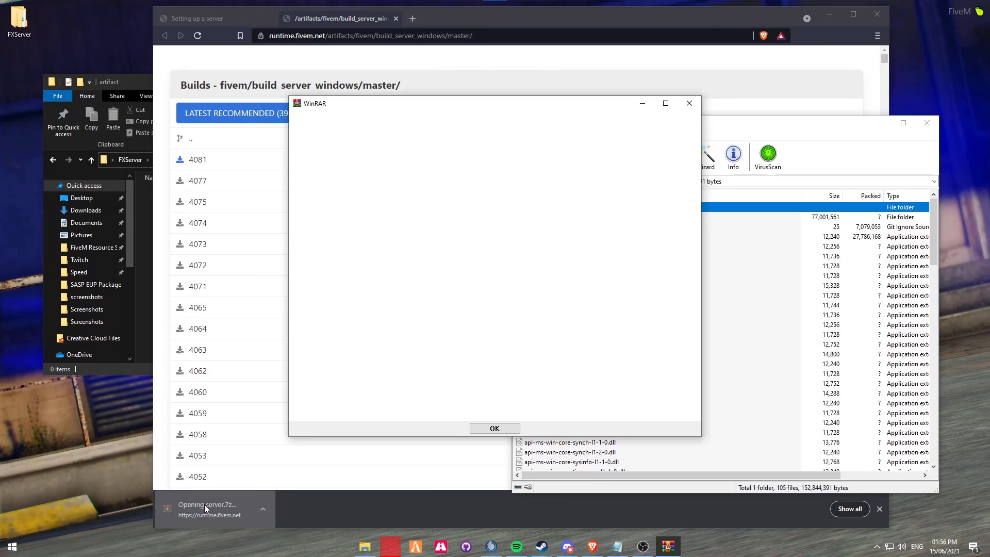
click(689, 103)
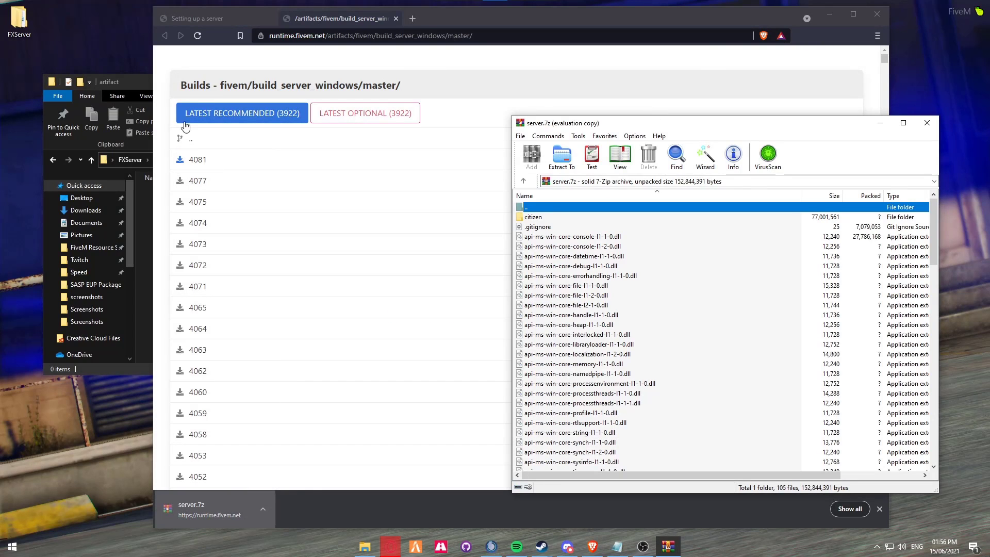
click(140, 84)
click(585, 308)
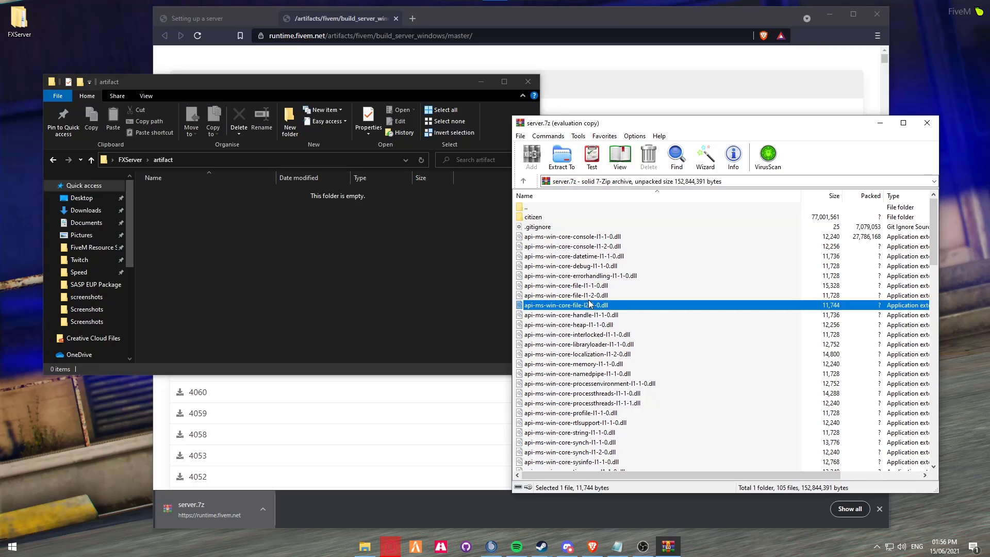
key(ctrl+a)
drag(632, 292, 344, 271)
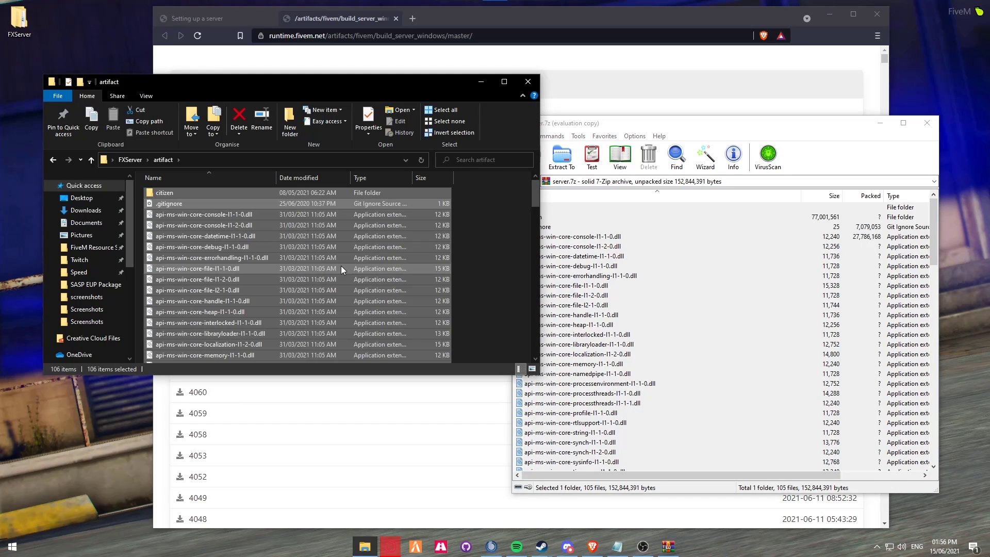
Close the server.7z archive and select the extracted FXServer application in the artifact folder
click(835, 123)
click(927, 124)
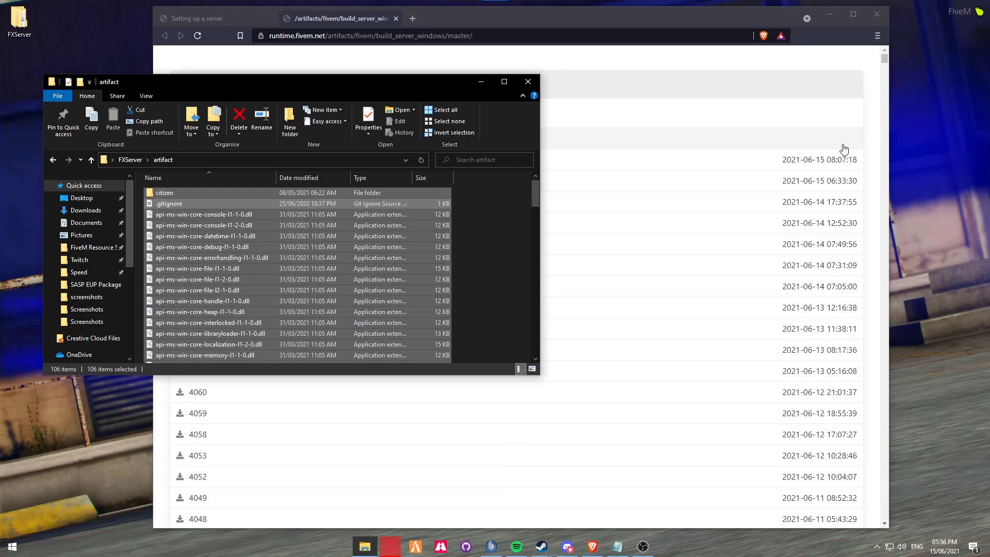
click(493, 258)
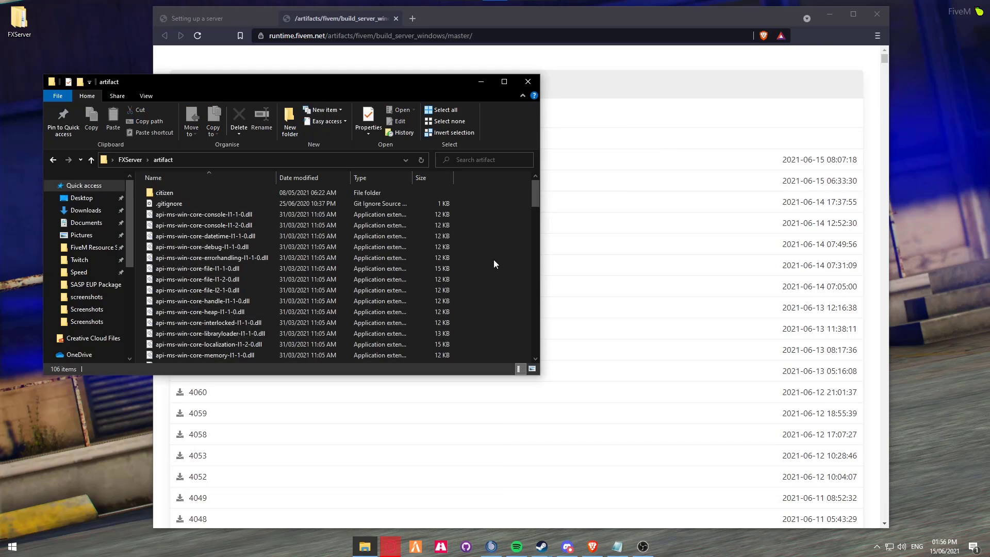
scroll(493, 259, down, 6)
scroll(494, 259, down, 12)
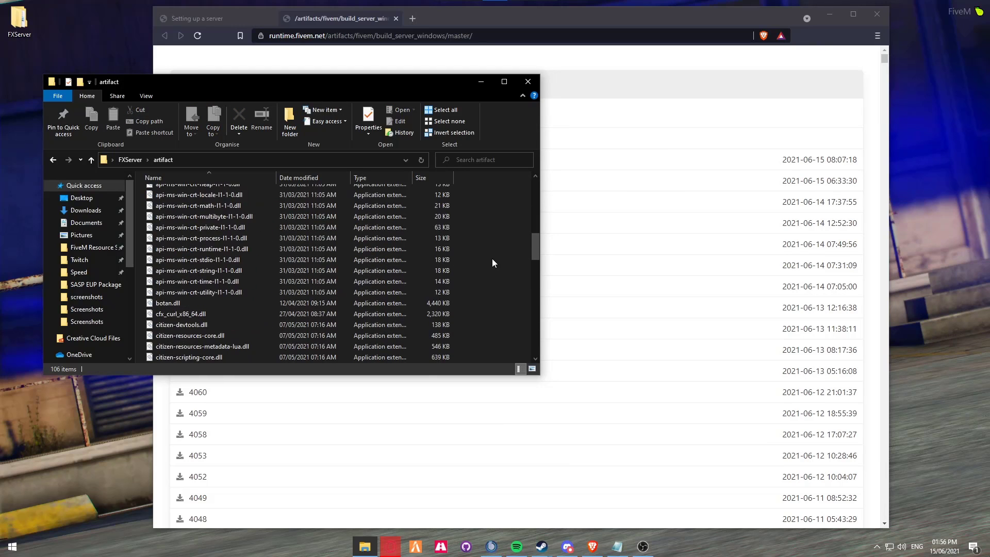
scroll(492, 258, down, 3)
click(348, 252)
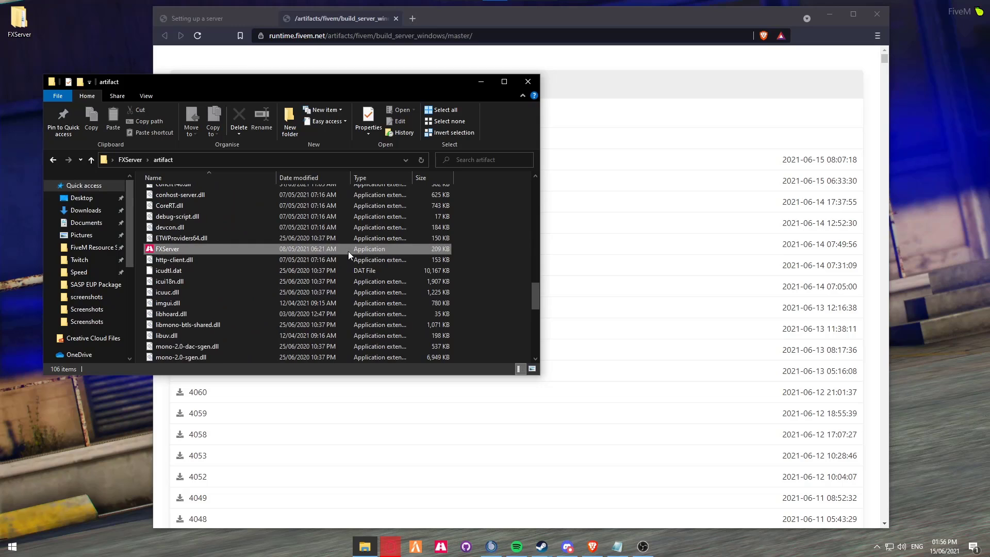
Launch FXServer, open the txAdmin login page in Brave and allow it through the firewall
double_click(169, 246)
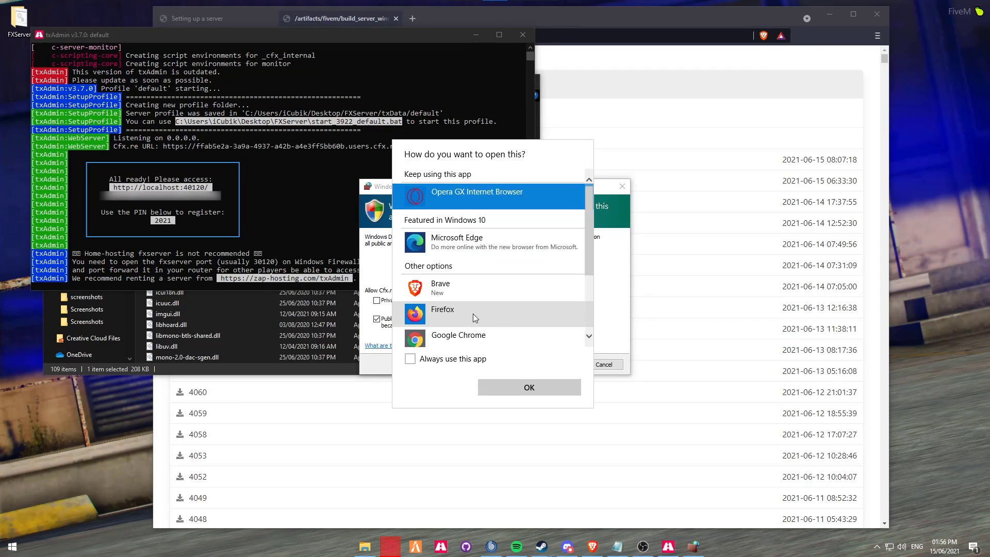
click(474, 294)
click(508, 387)
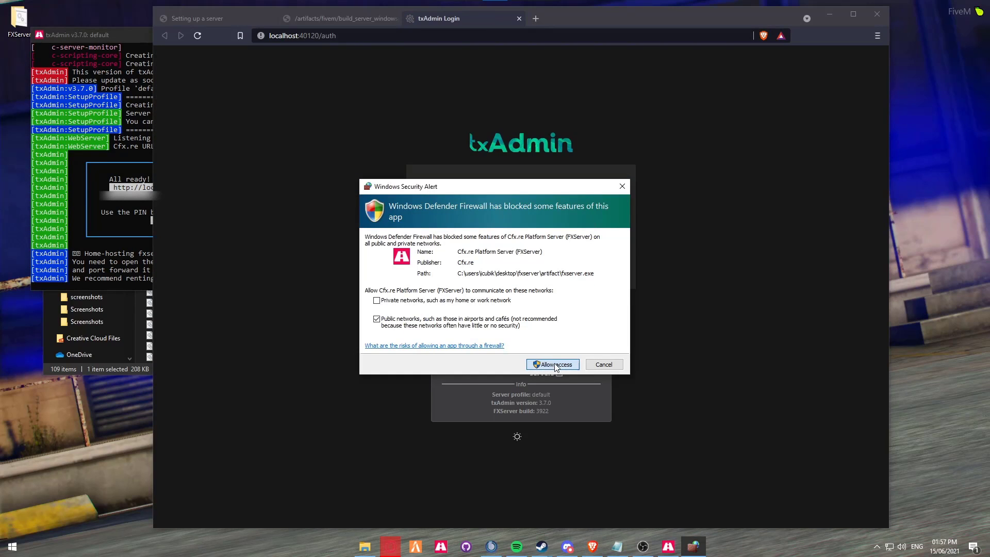
click(555, 365)
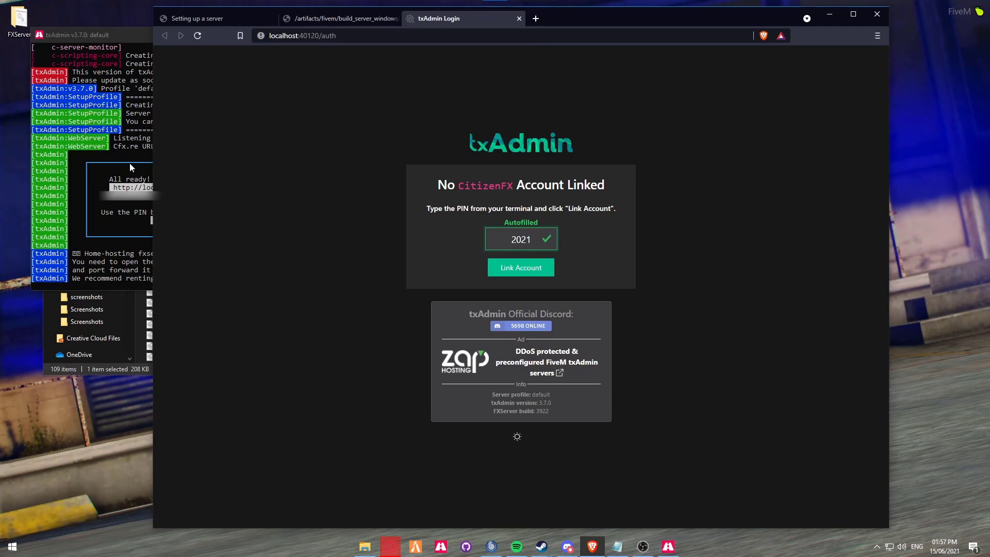
click(130, 164)
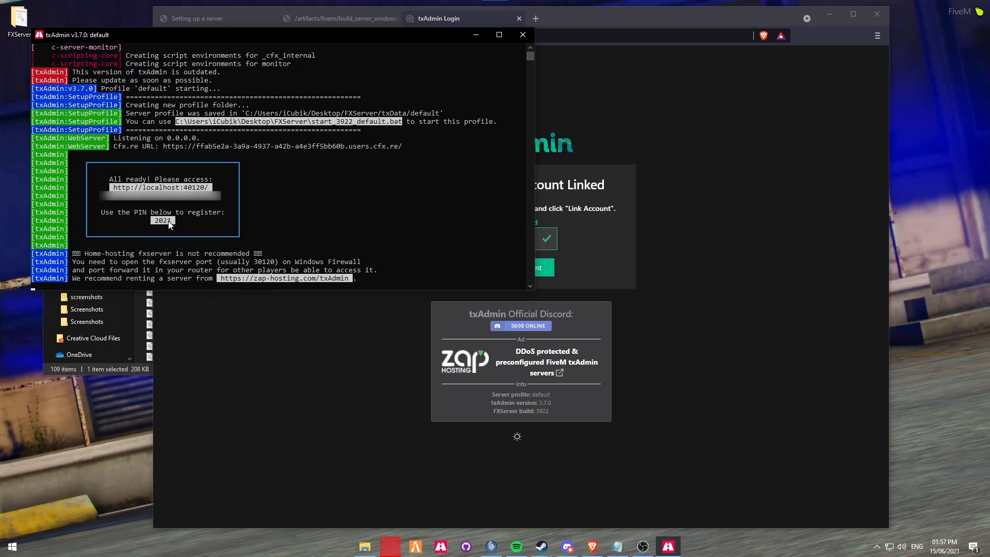
click(351, 333)
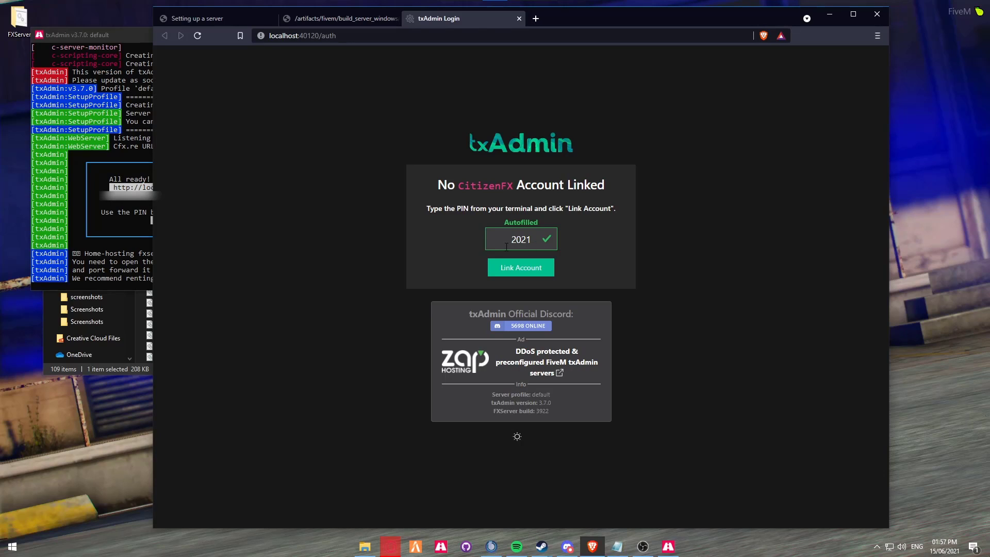
click(140, 222)
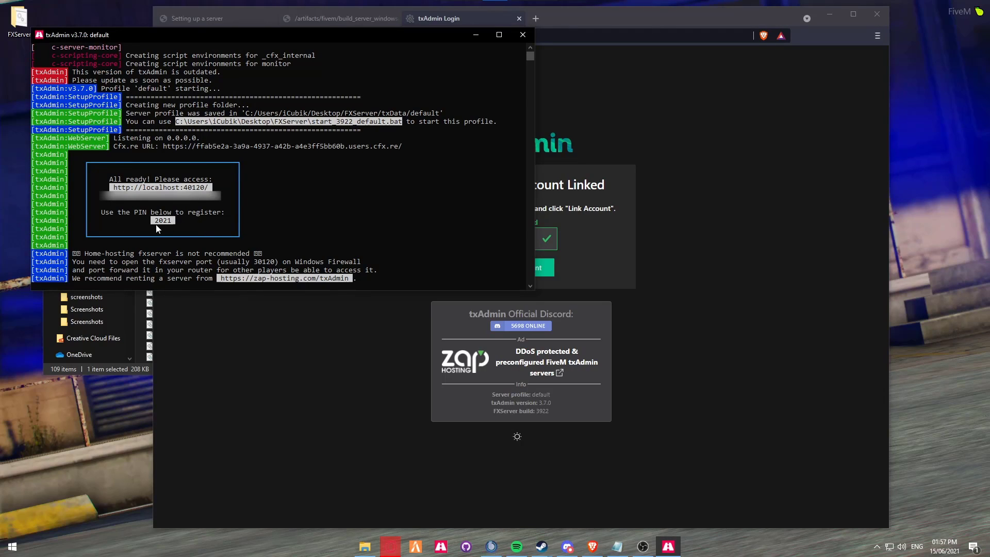
click(561, 242)
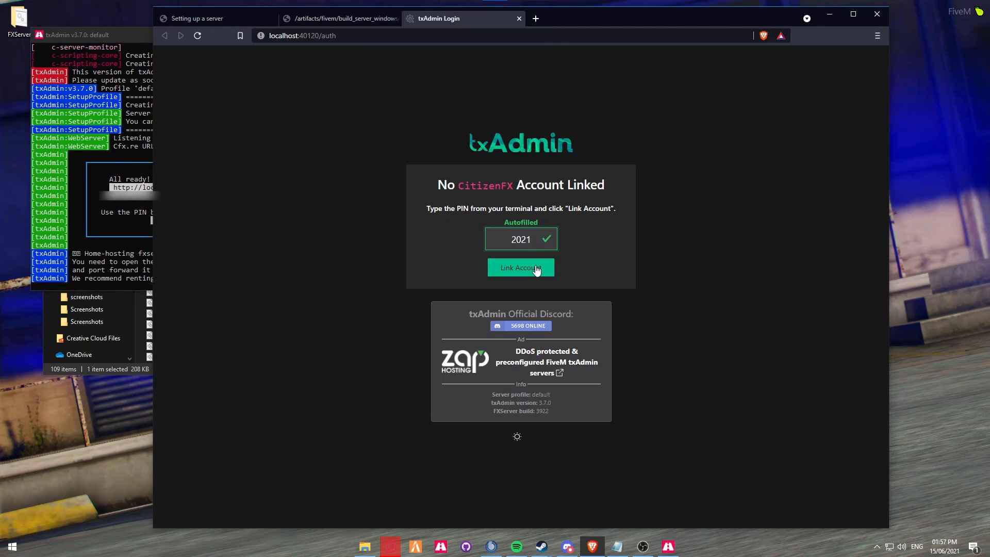
click(537, 269)
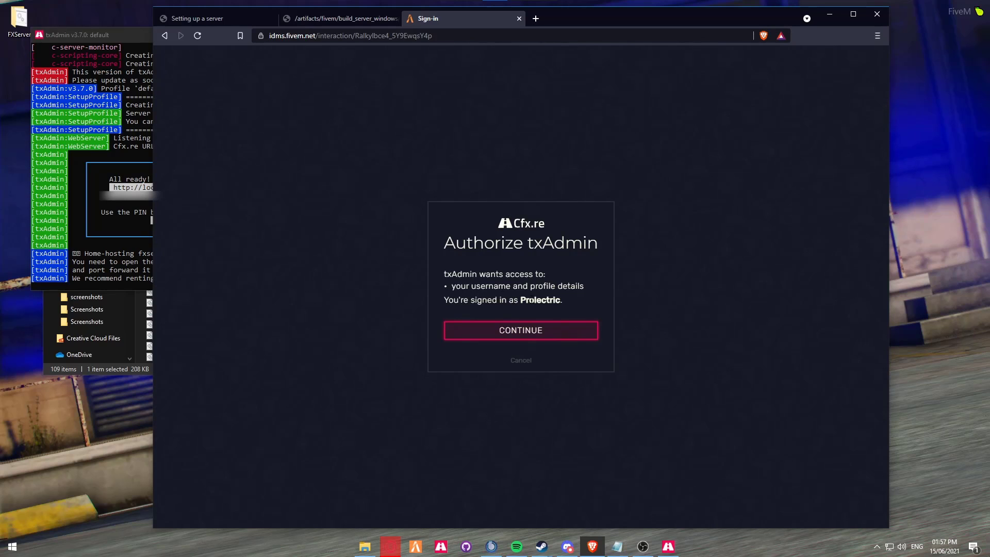
Authorize txAdmin for the Cfx.re account, then enter and confirm a backup password and save it
click(524, 333)
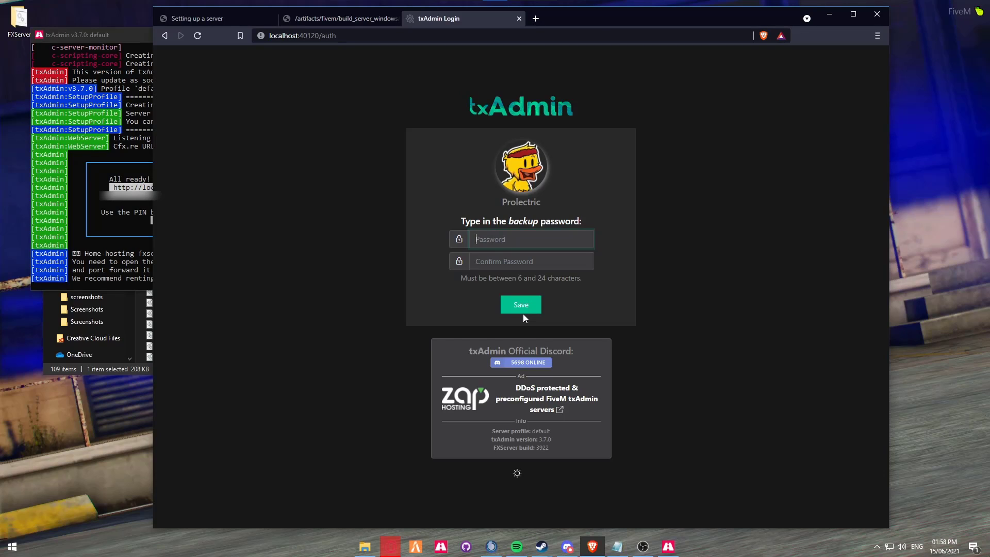
key(BackSpace)
key(BackSpace)
key(BackSpace)
key(ctrl+a)
key(BackSpace)
key(Tab)
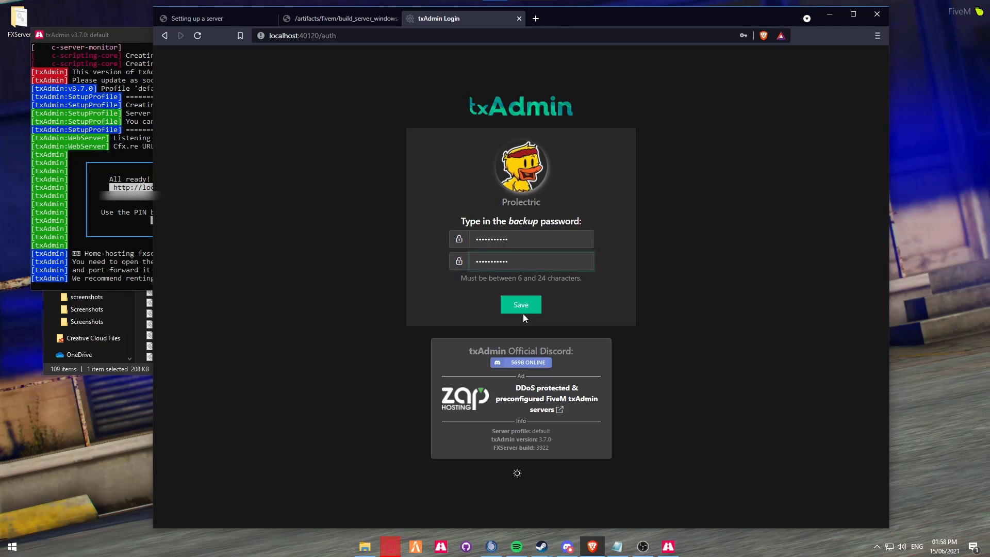
click(522, 305)
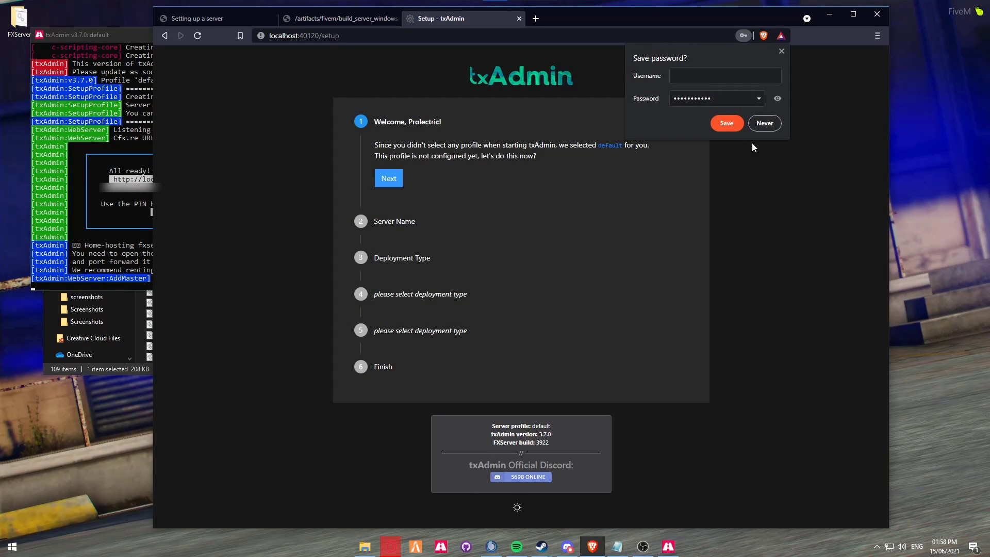
Decline Brave's password save, then enter 'Development Server' as the server name in the wizard
click(764, 123)
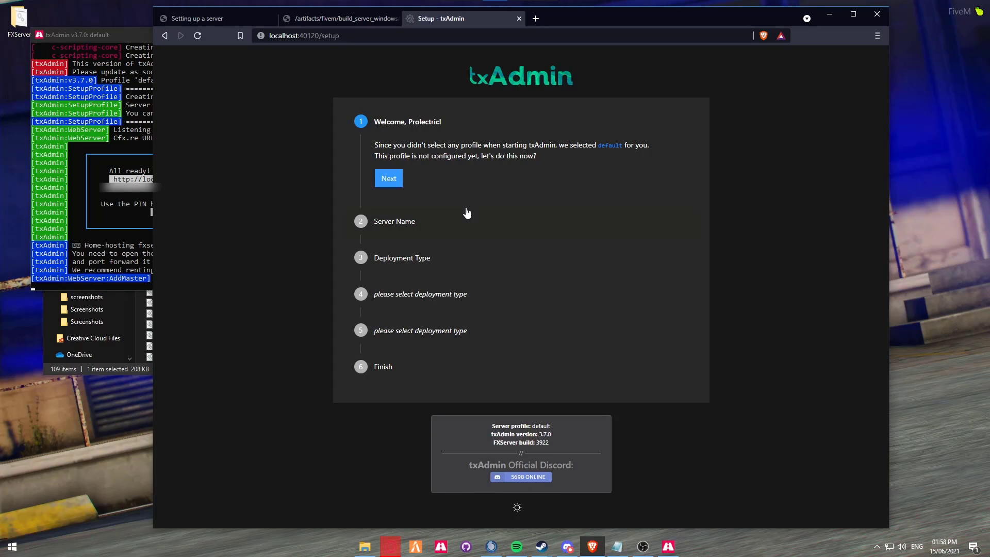
click(394, 191)
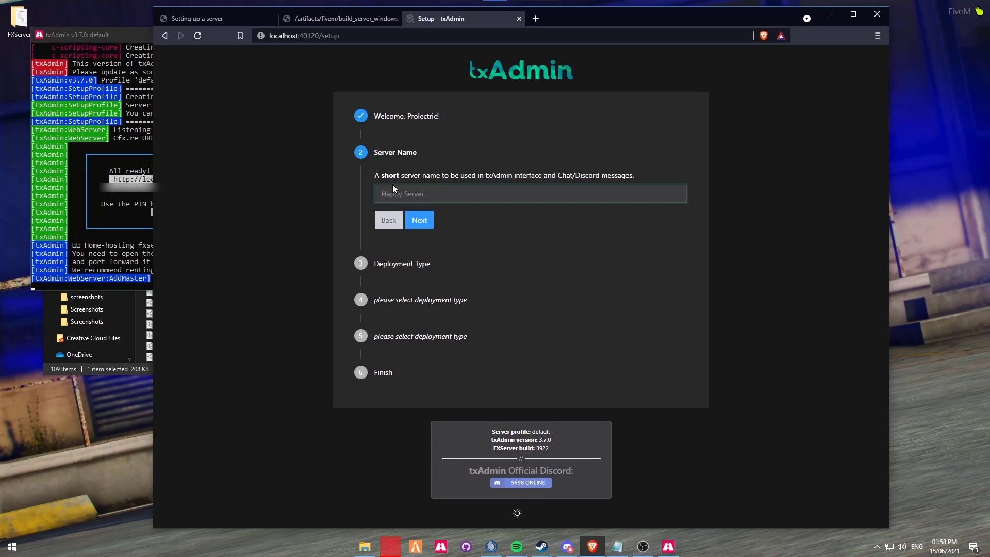
text(Development Server)
click(419, 220)
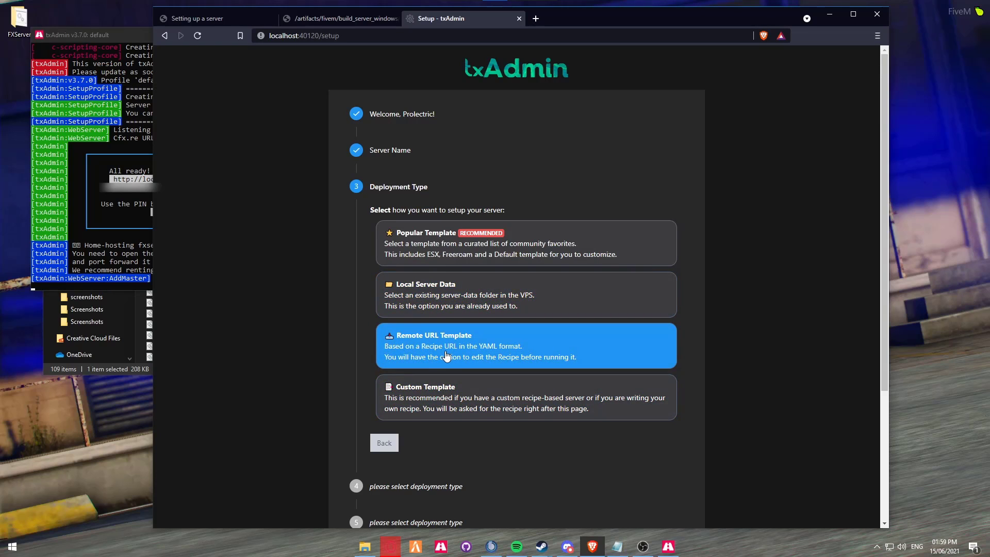
Choose the CFX Default popular template, keep the suggested data location, and open the Recipe Deployer
click(447, 250)
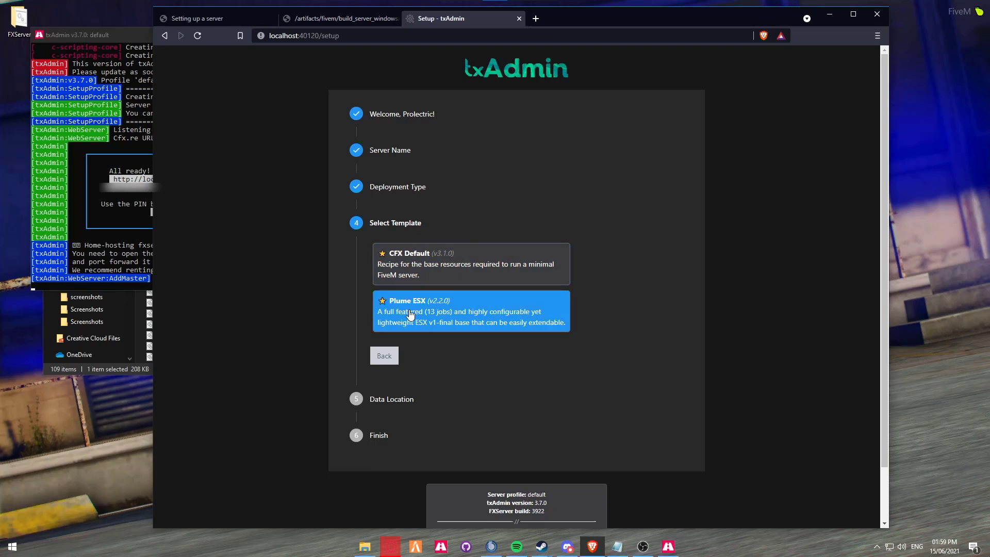
click(427, 270)
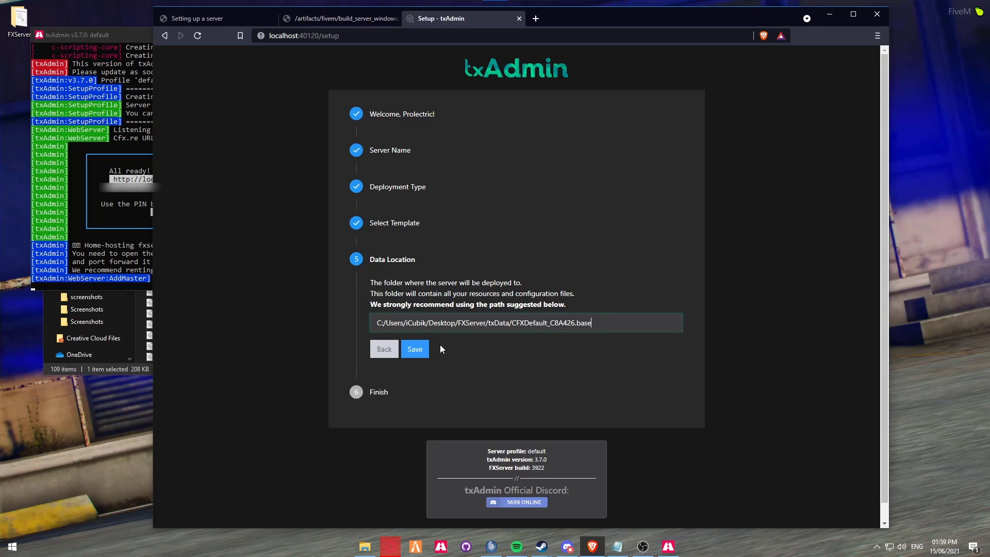
click(415, 349)
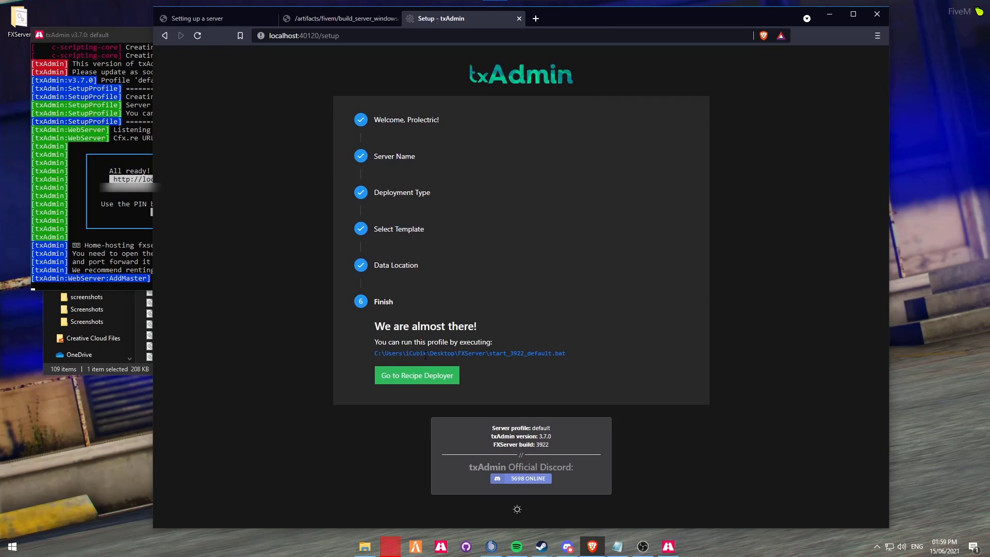
click(423, 375)
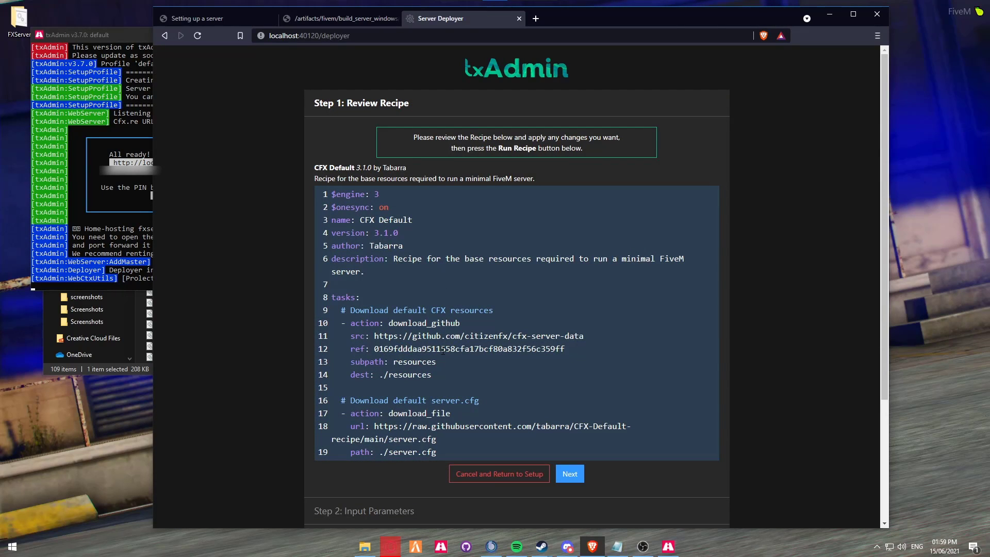
Accept the CFX Default recipe to advance the deployer to the license key input step
scroll(442, 350, down, 1)
click(570, 433)
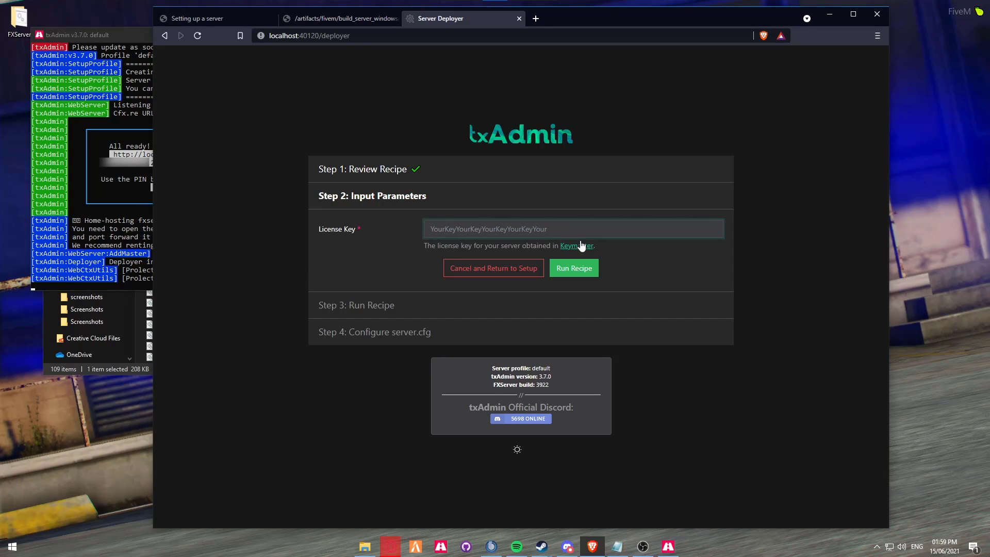
Open keymaster.fivem.net and start registering a new server key with display name 'Tutorial'
click(536, 19)
text(keymaster.fivem.net)
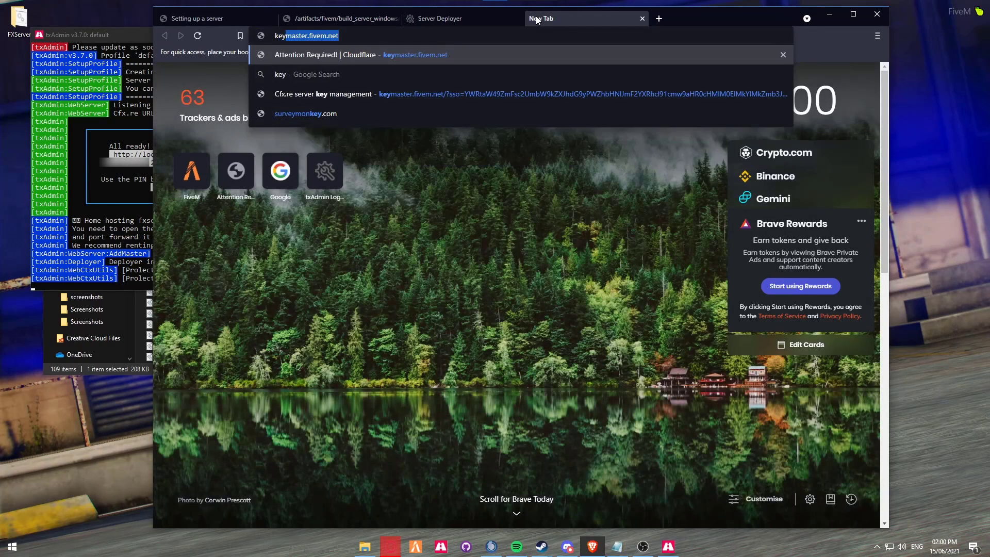
key(Return)
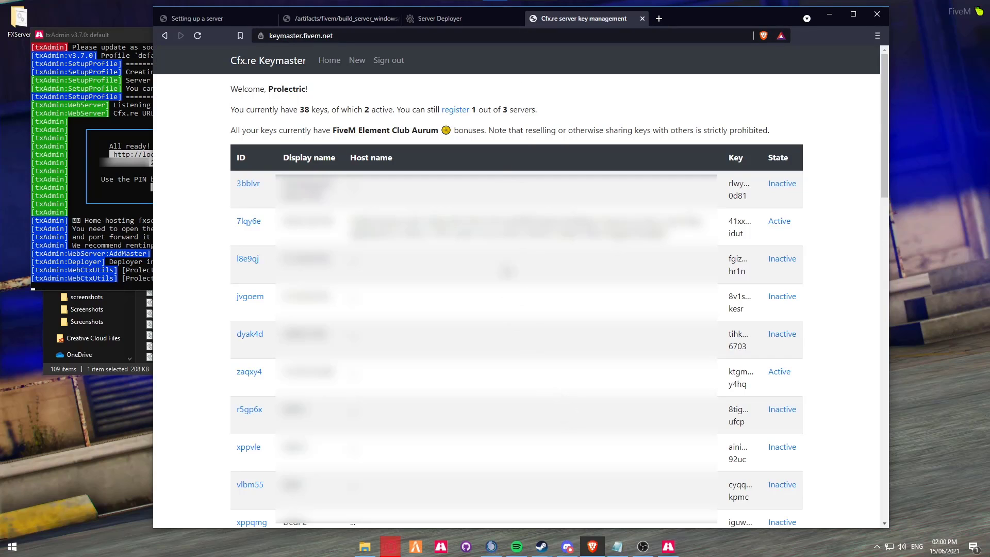
click(457, 110)
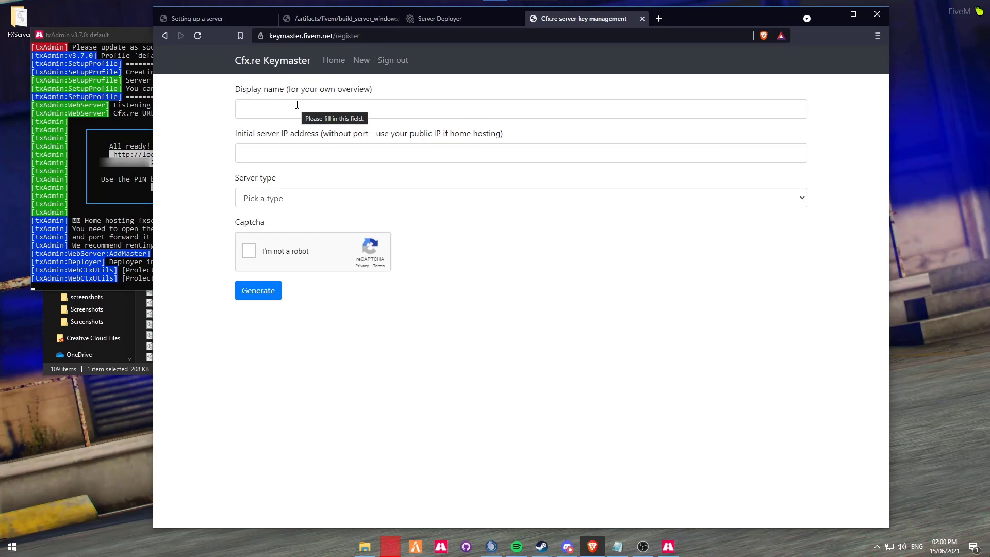
click(297, 104)
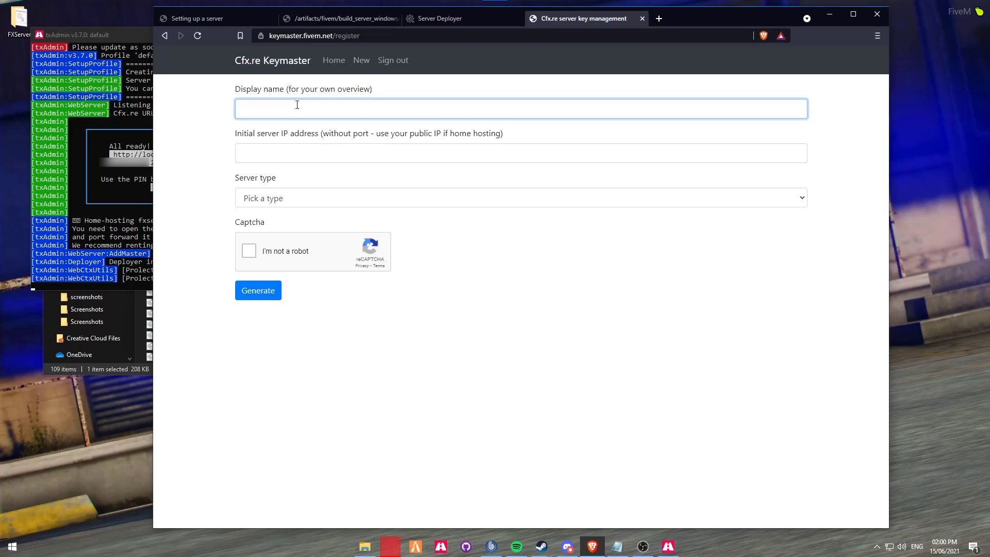
text(Tutorial)
key(Tab)
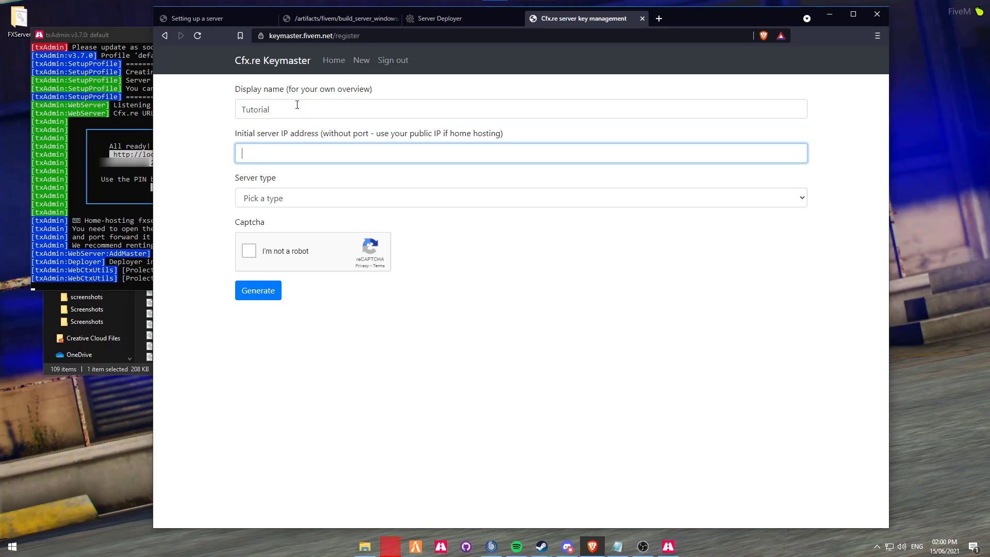
Open Google's homepage in another new browser tab
click(660, 19)
text(google)
key(Return)
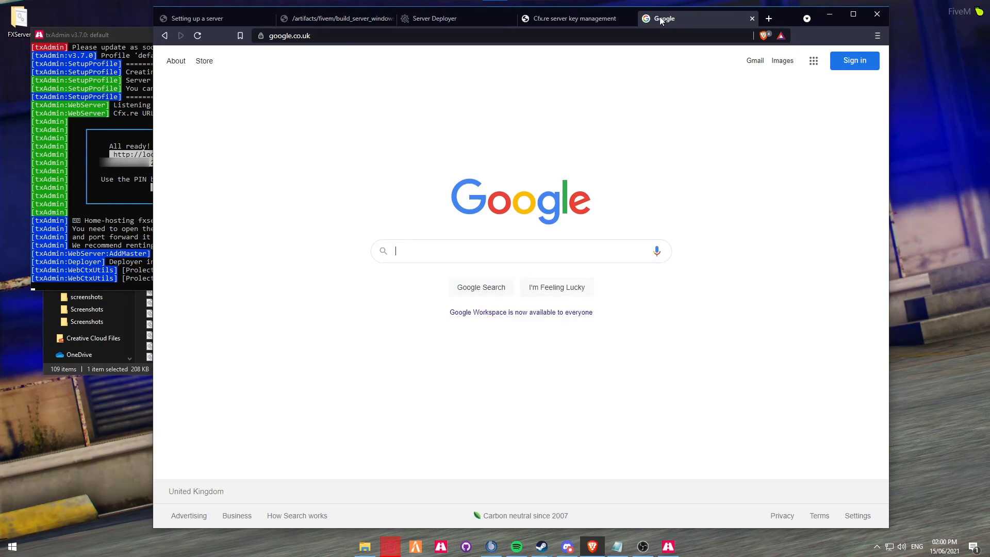
text(whats my ip)
key(Return)
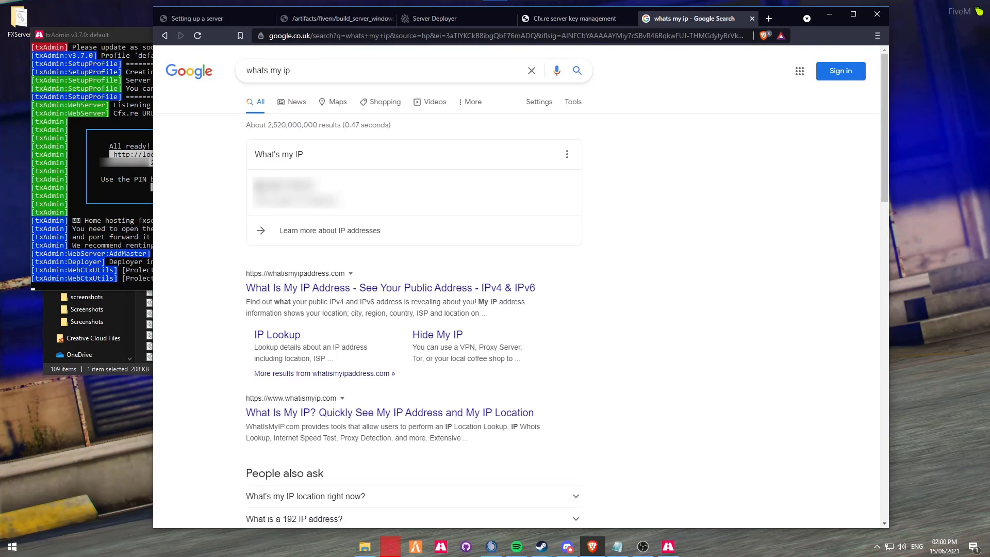
drag(253, 191, 321, 191)
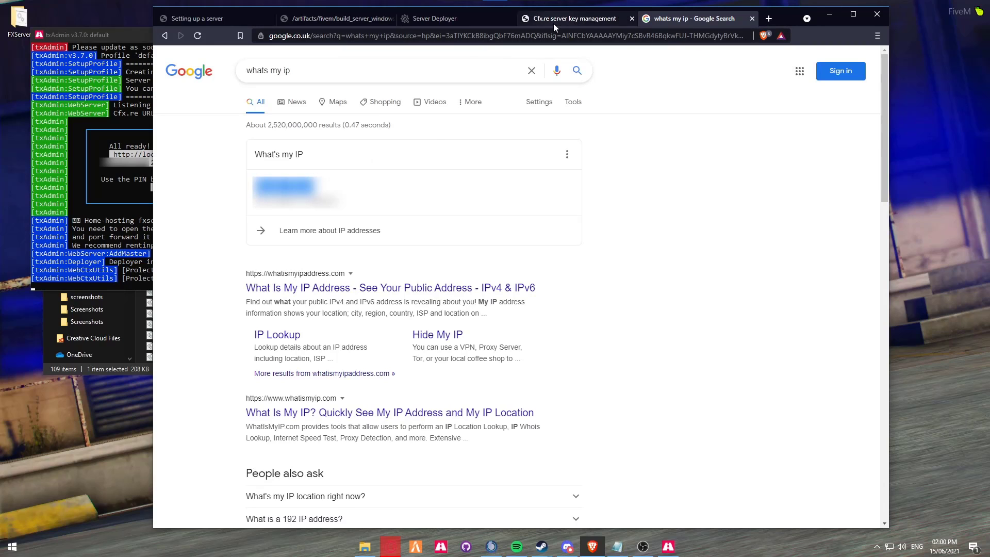
click(553, 21)
key(ctrl+v)
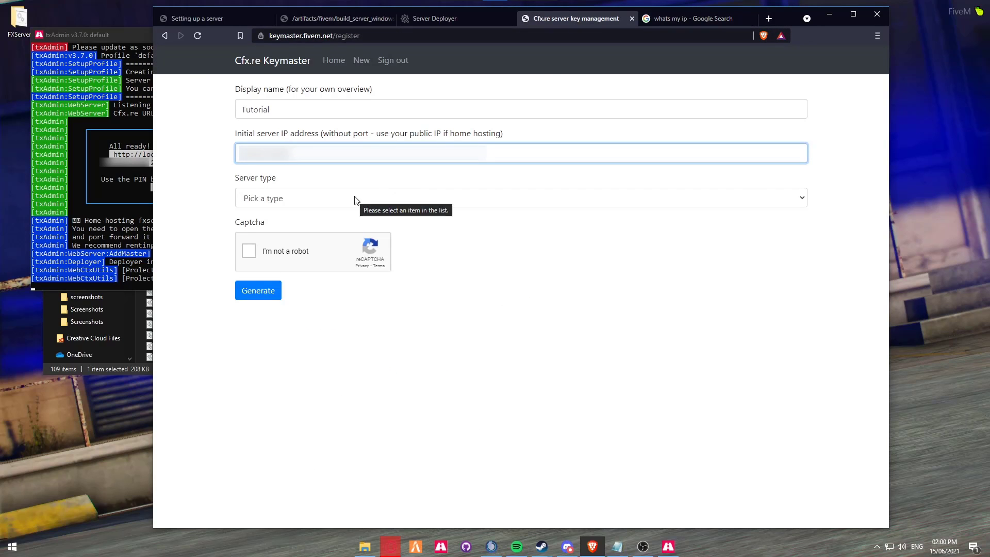
Set server type Other/Home hosted, provider 'Home Hosted', pass the captcha and generate the key
click(365, 180)
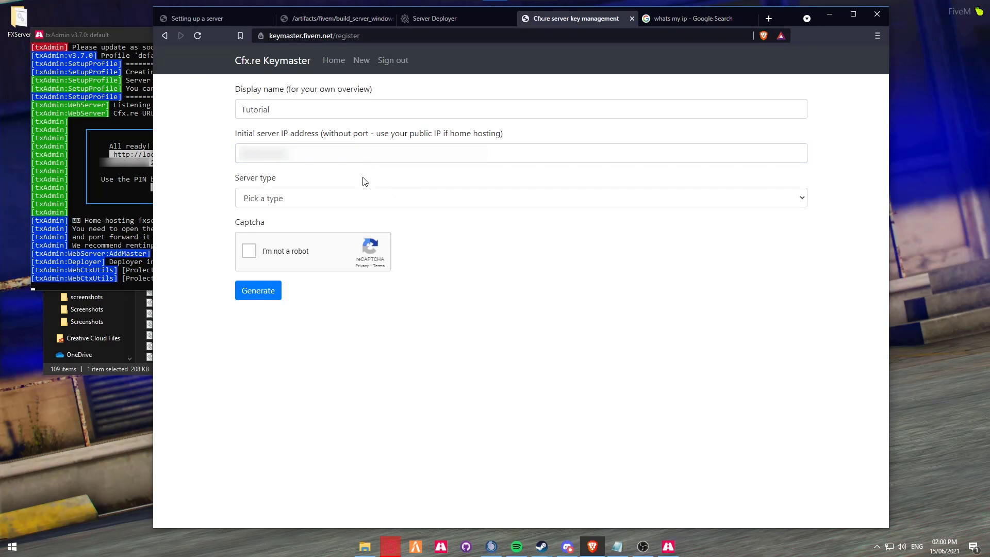
click(318, 199)
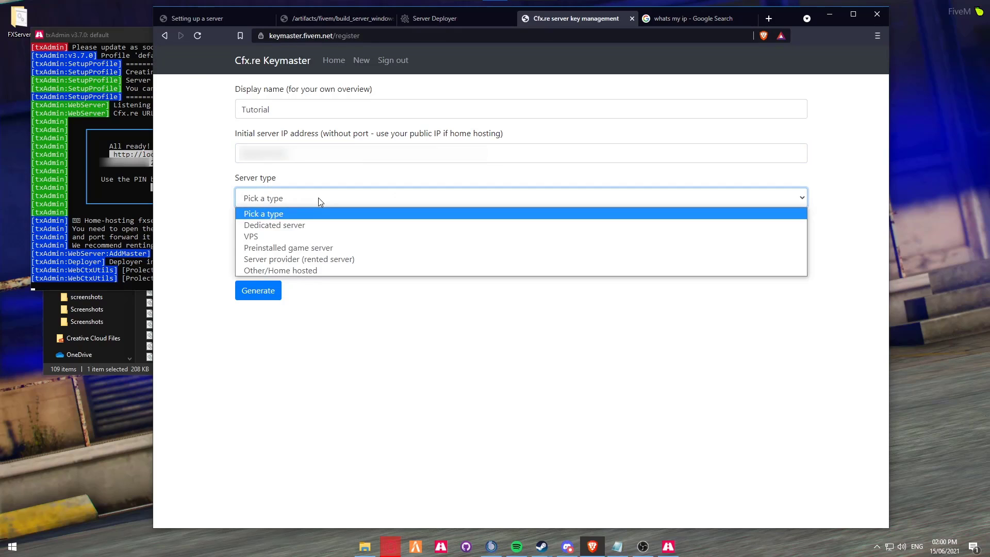
click(322, 266)
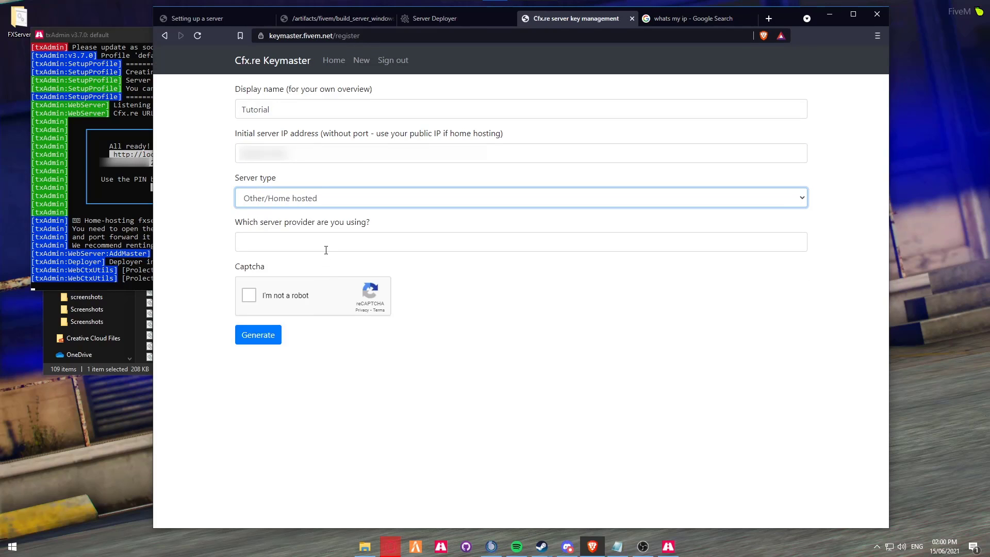
click(323, 250)
text(Home)
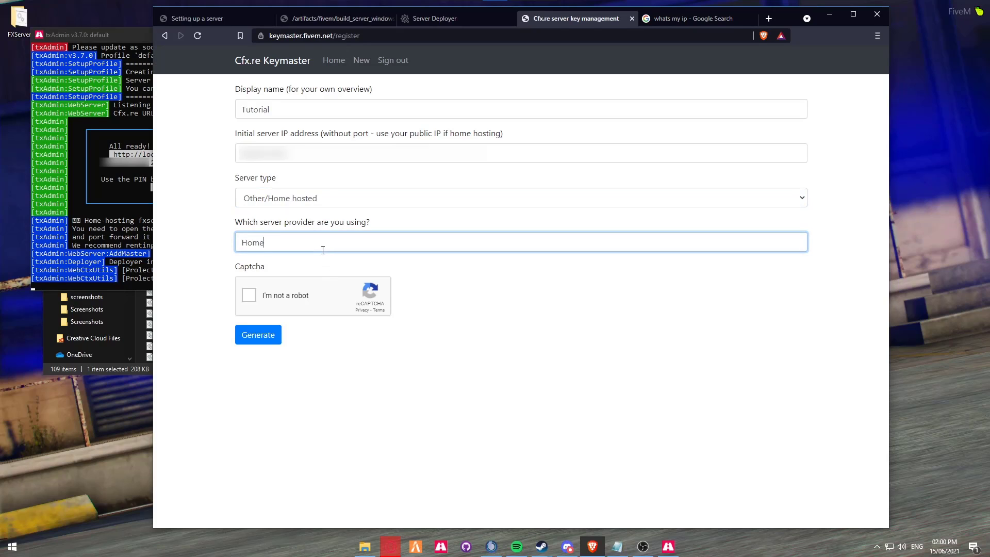
text( Hosted)
click(222, 203)
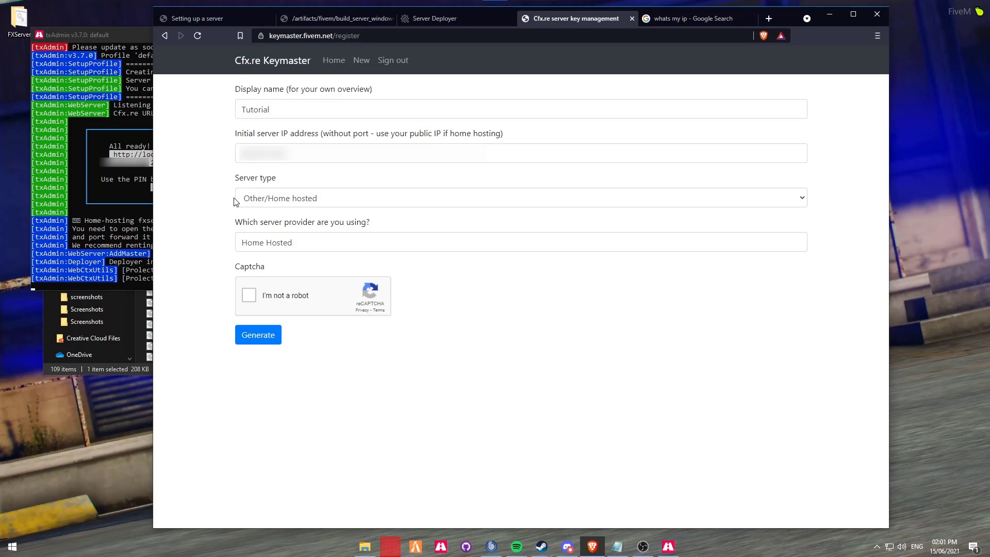
click(236, 199)
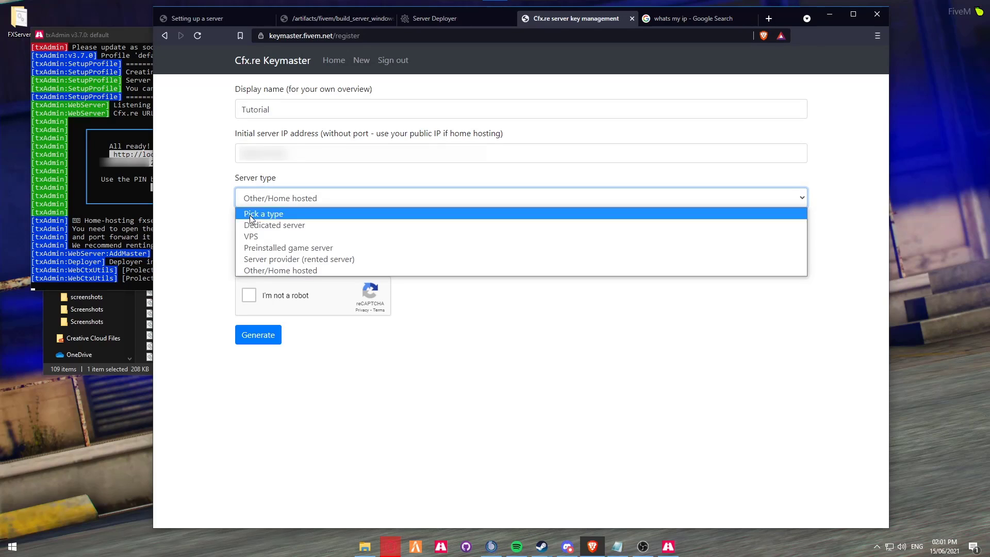
click(224, 275)
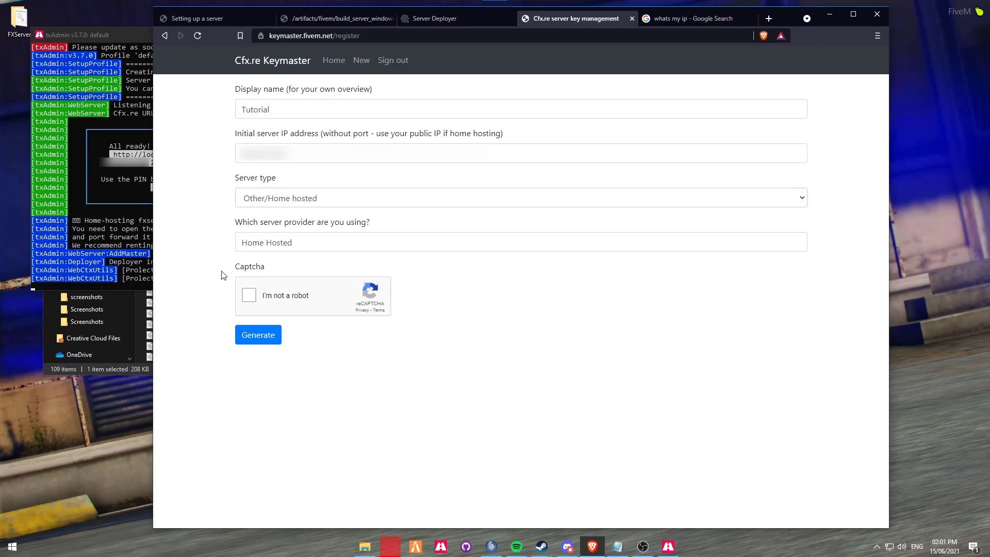
click(243, 288)
click(274, 338)
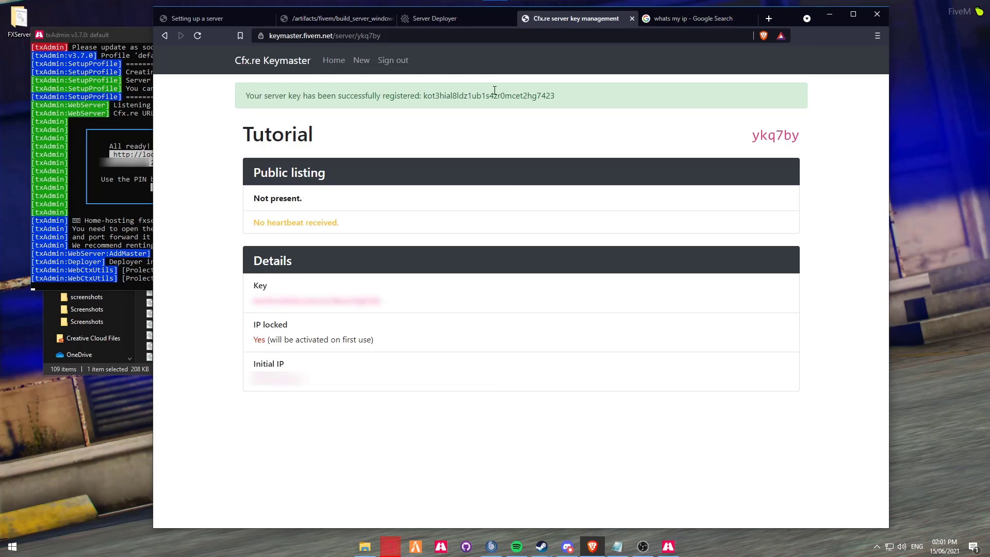
Reload the Tutorial server page in Keymaster and copy its server key
click(199, 36)
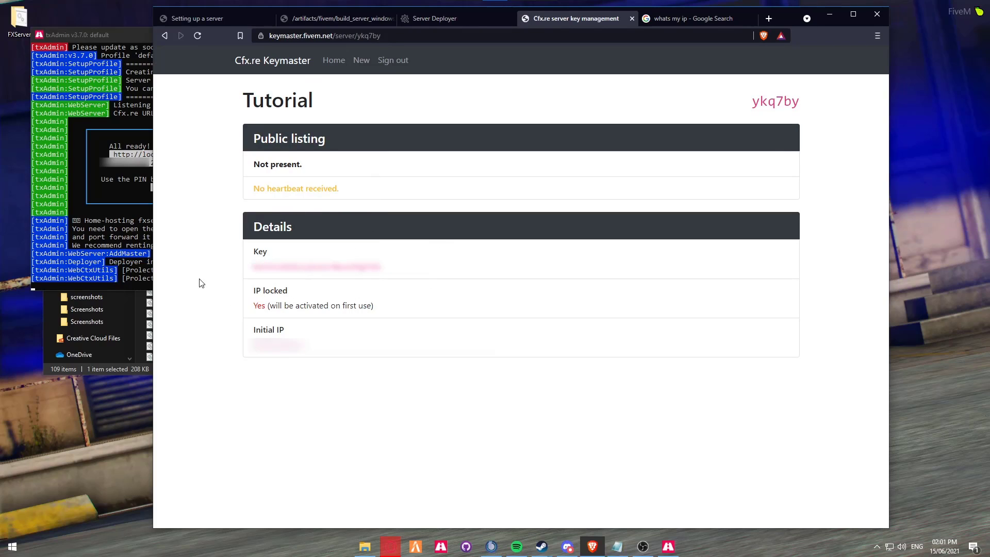
double_click(359, 268)
key(ctrl+c)
right_click(359, 270)
click(385, 278)
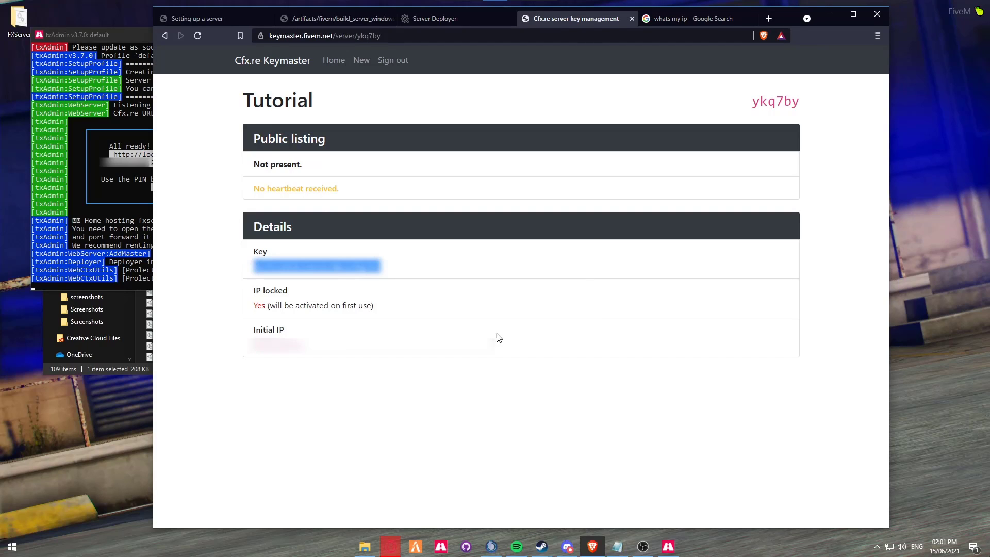
Paste the key into txAdmin's License Key field and run the CFX Default recipe
click(468, 21)
right_click(434, 227)
click(456, 297)
click(574, 274)
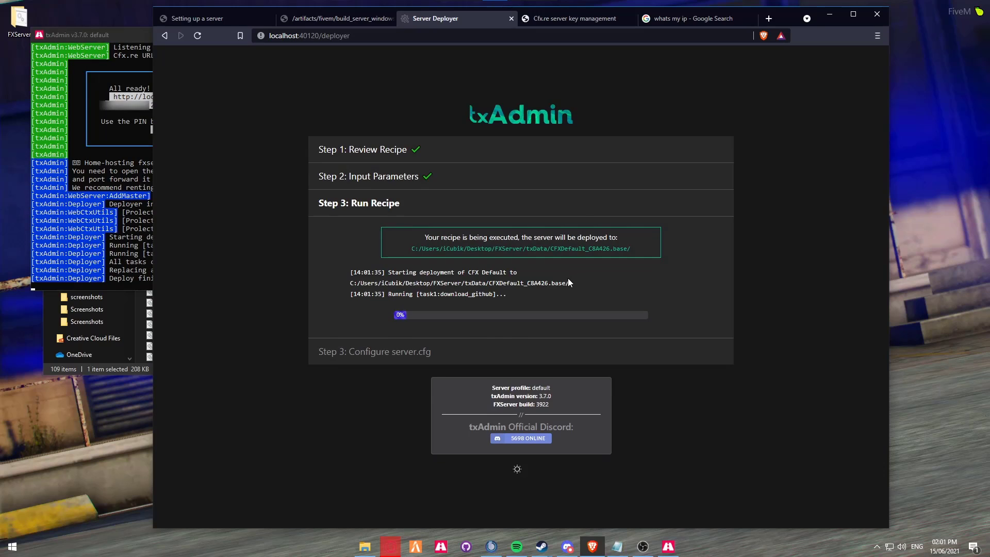
Once the recipe finishes, continue to Step 4 and review the generated server.cfg
click(669, 268)
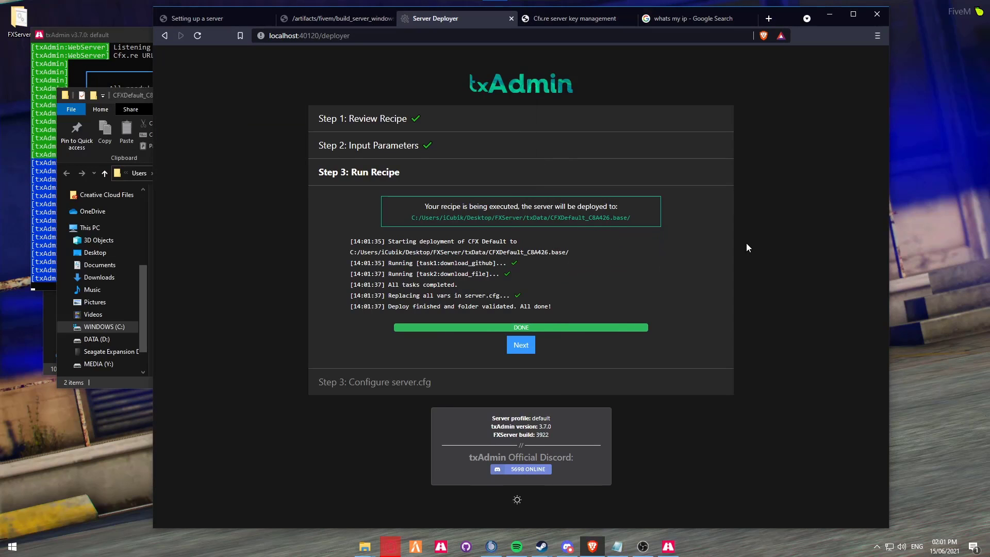
click(522, 345)
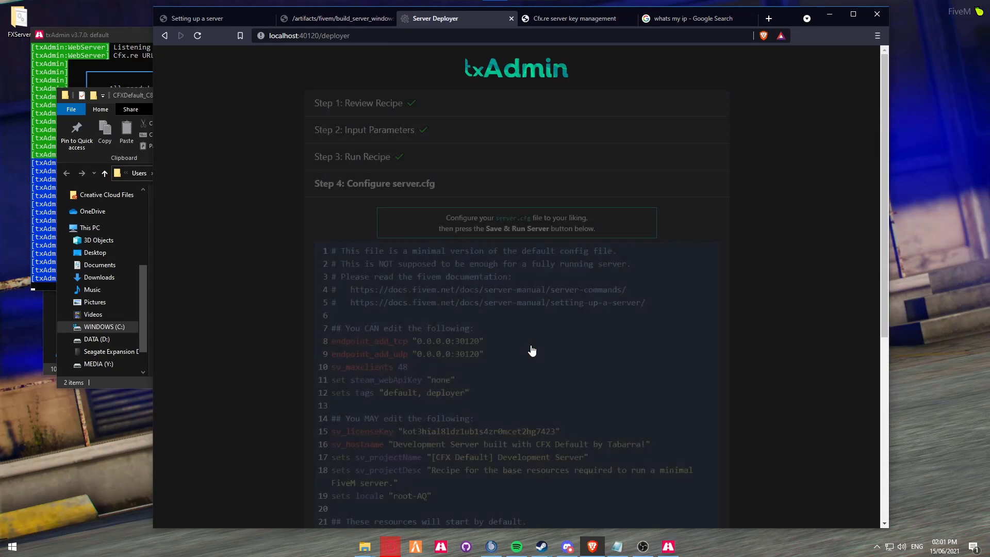
click(122, 96)
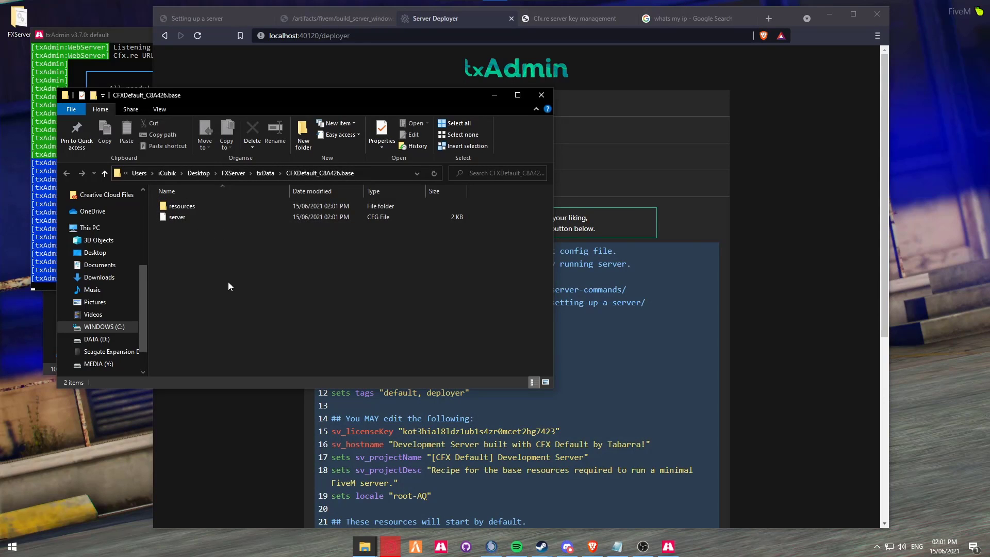
click(270, 460)
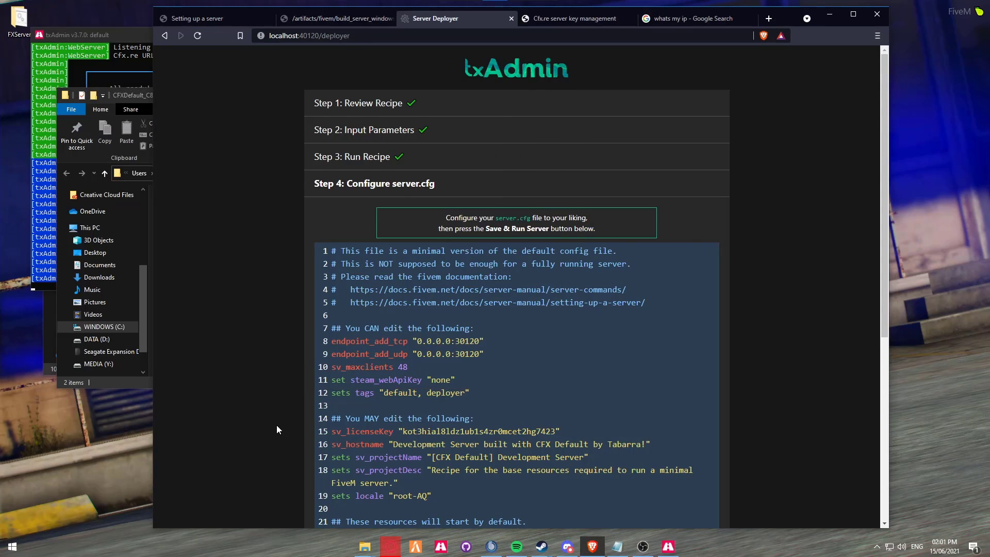
scroll(277, 426, down, 1)
scroll(272, 216, down, 3)
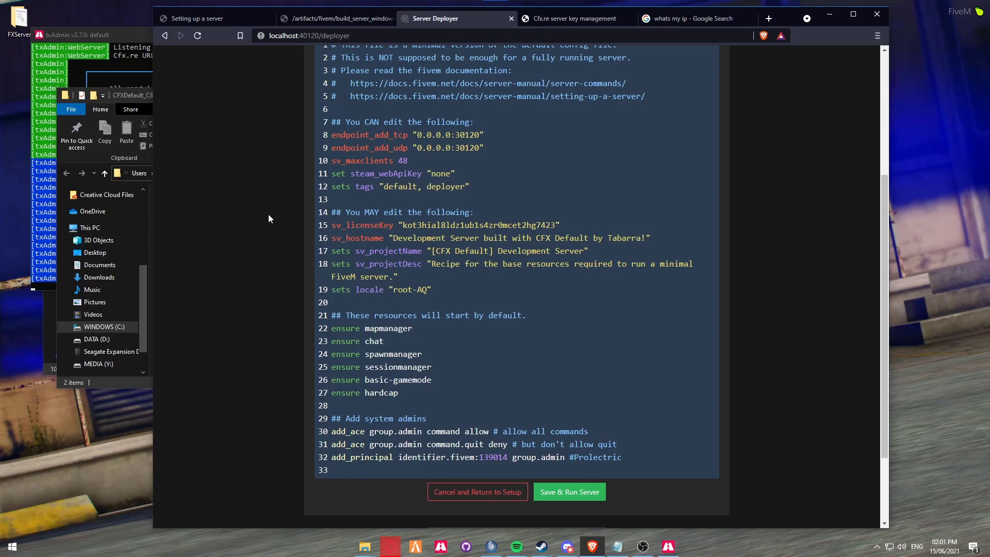
Save server.cfg, start the server, and check the license authentication and chat resource error output
click(582, 501)
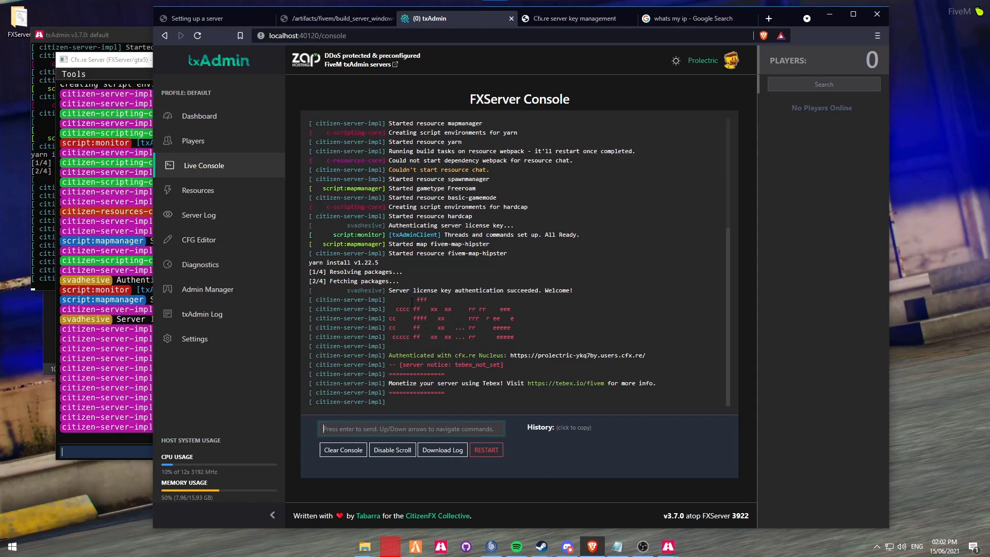
drag(389, 294, 523, 331)
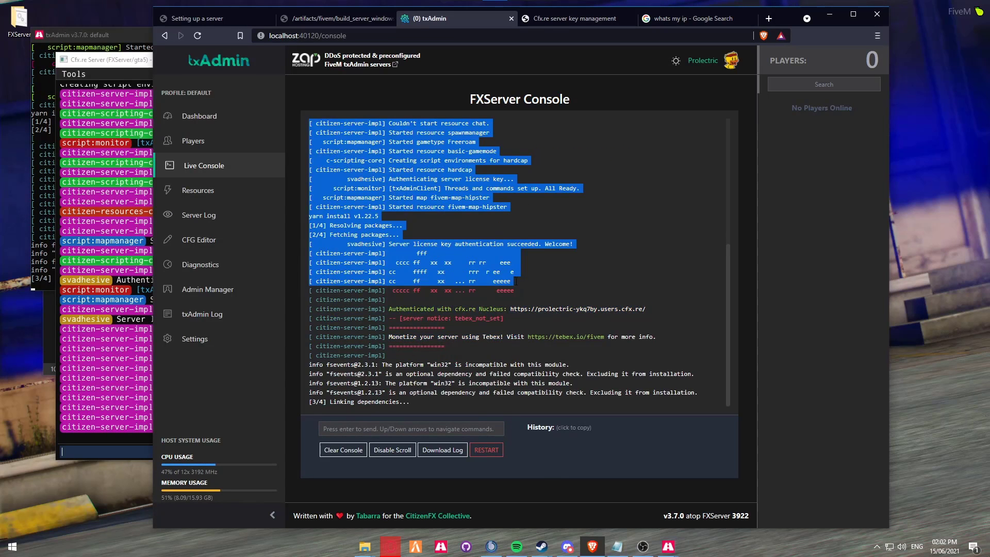
click(524, 286)
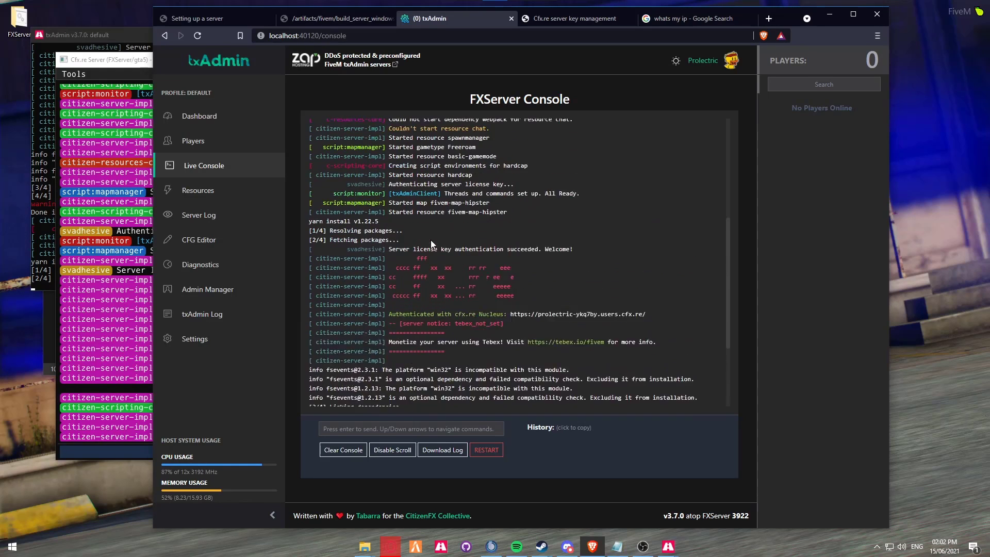
drag(389, 157, 491, 158)
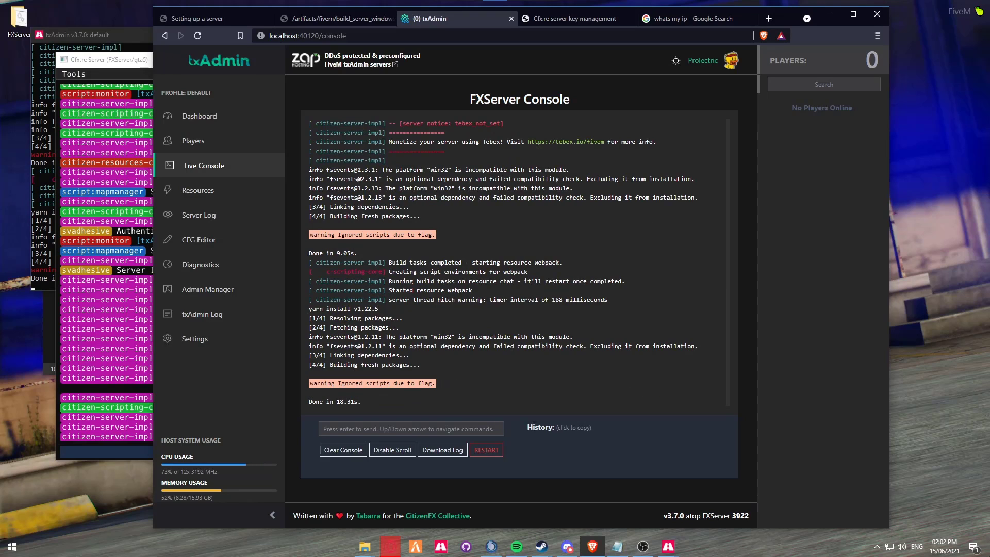
Restart the server with confirmation and verify resource chat now starts in the console
click(484, 459)
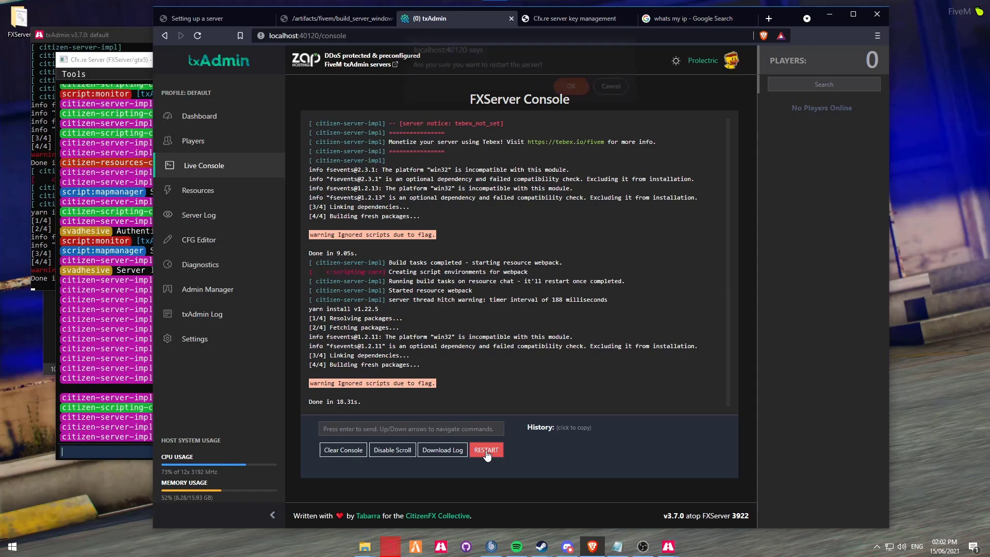
click(571, 92)
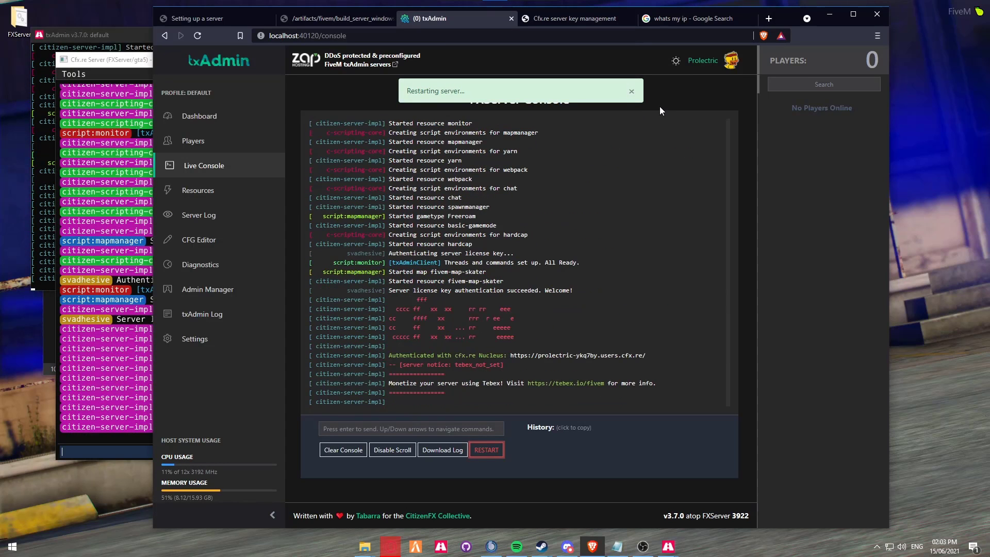
drag(413, 198, 465, 201)
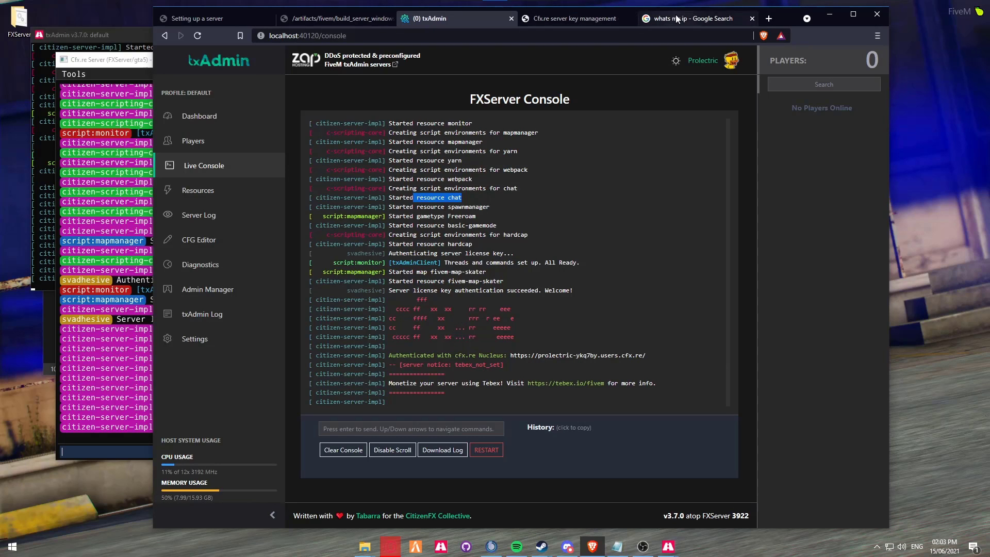
Replace the Google search with 'vMenu fivem' and run it
click(645, 22)
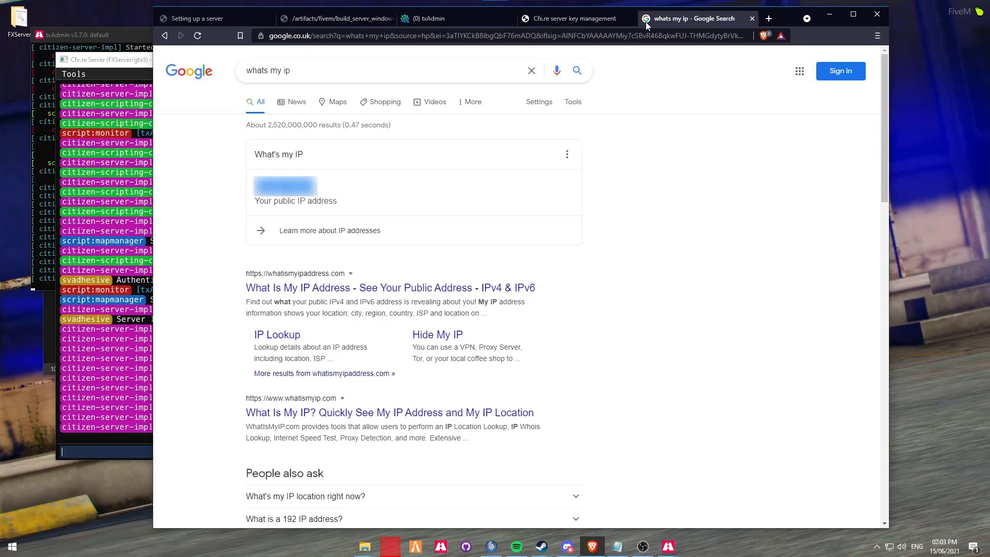
click(416, 77)
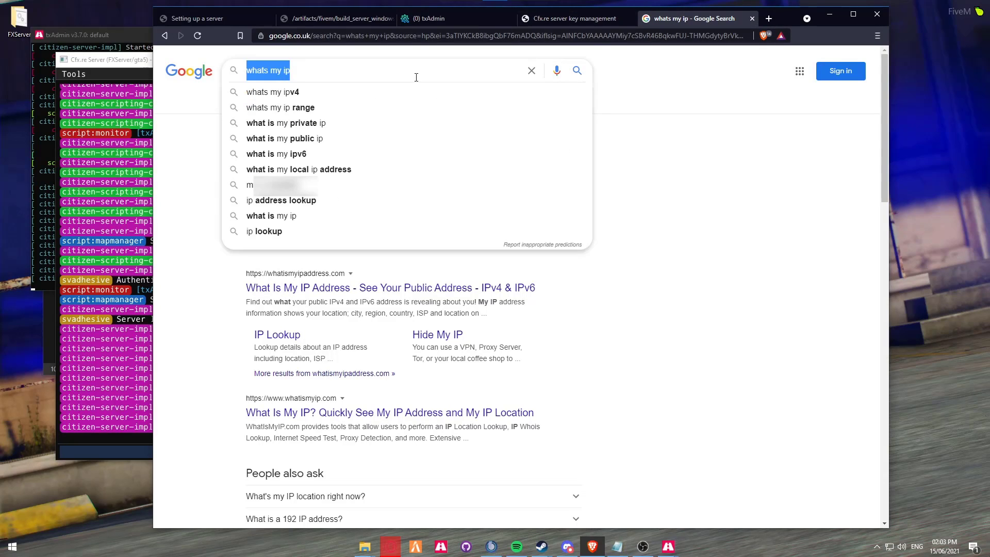
text(vMenu fivem)
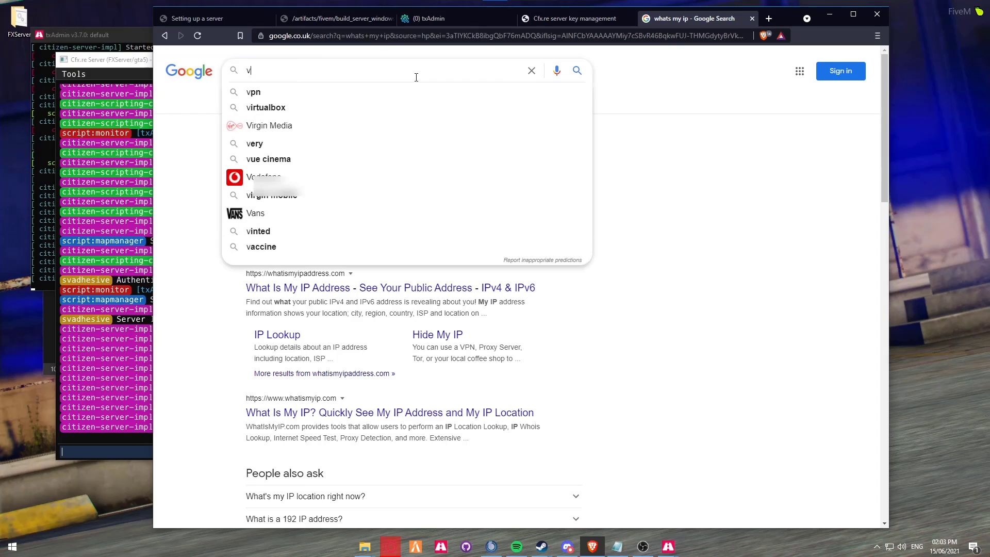
key(Return)
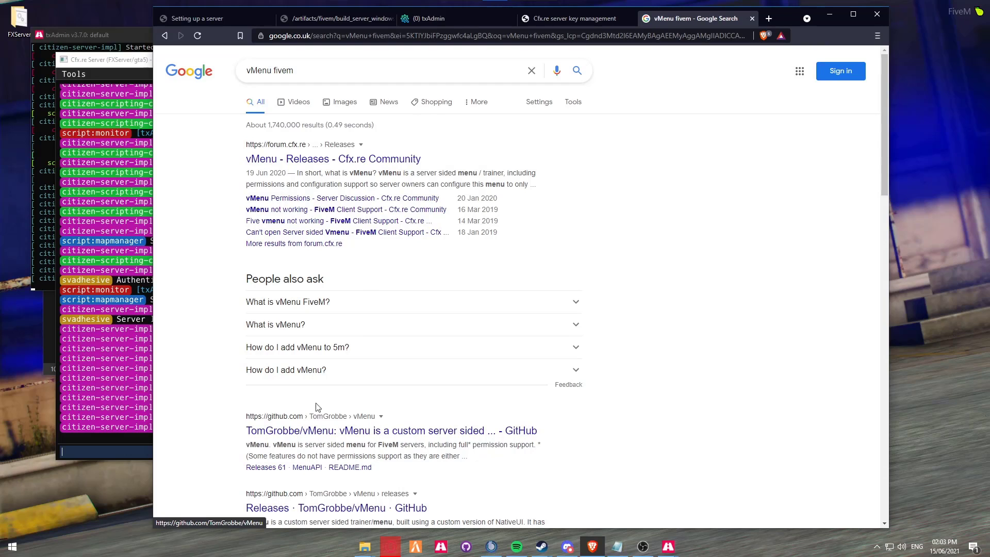
Open the 'vMenu - Releases' forum thread and follow its download link to GitHub releases
click(345, 160)
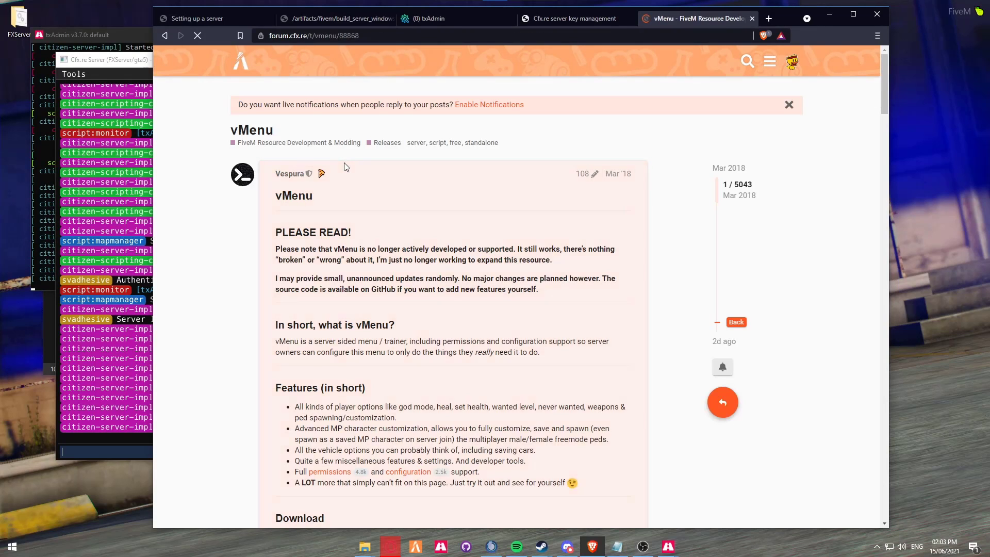
scroll(285, 266, down, 5)
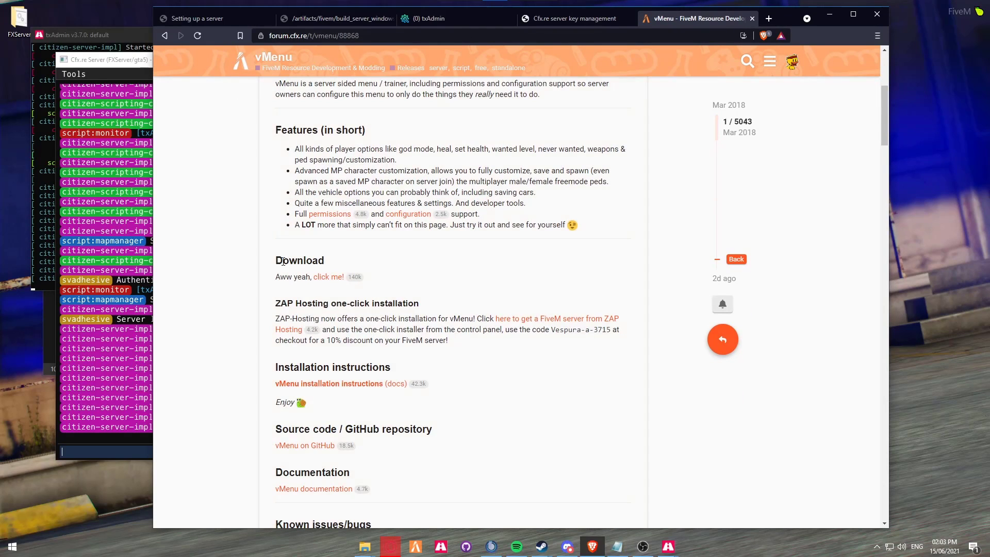
click(327, 277)
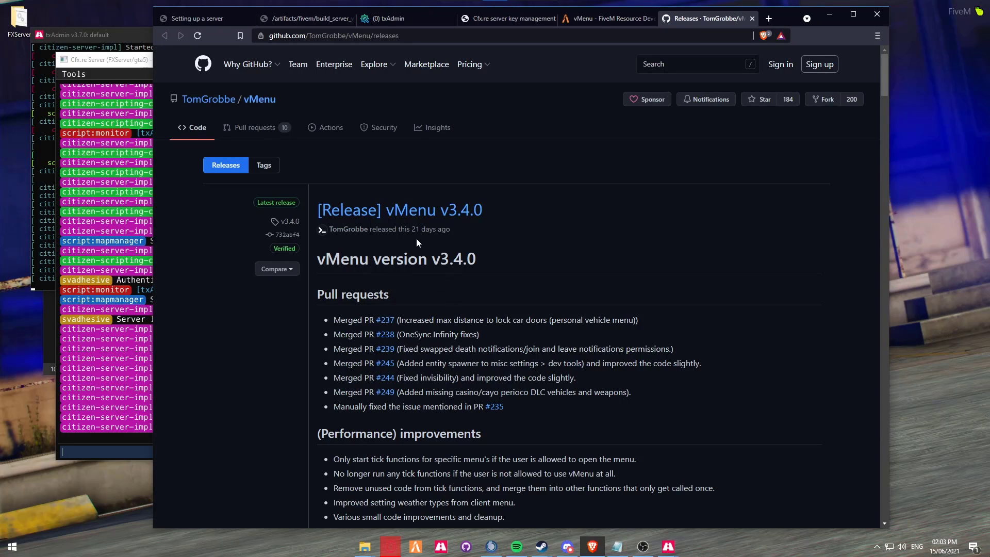
Download the vMenu-v3.4.0.zip release asset to Downloads and open it in WinRAR
scroll(432, 239, down, 10)
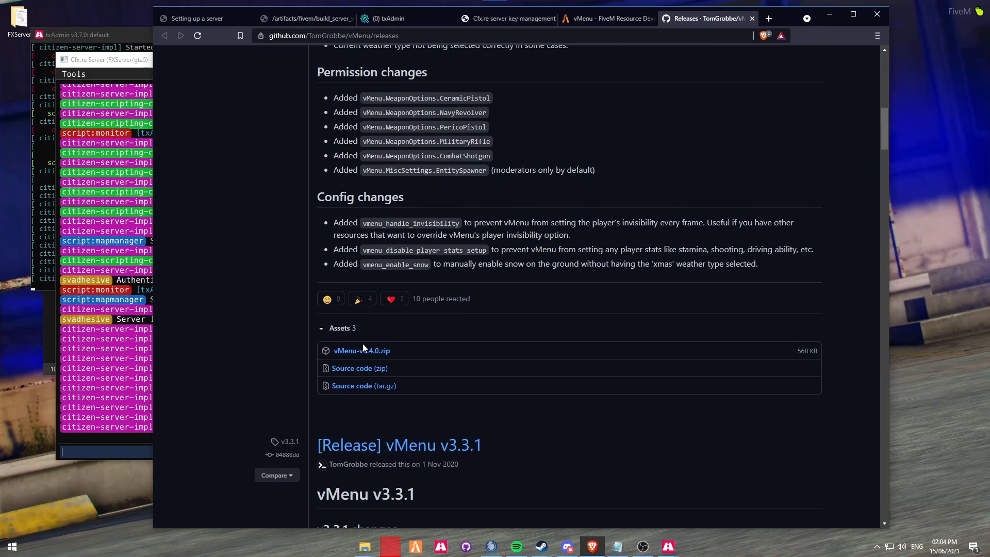
click(354, 355)
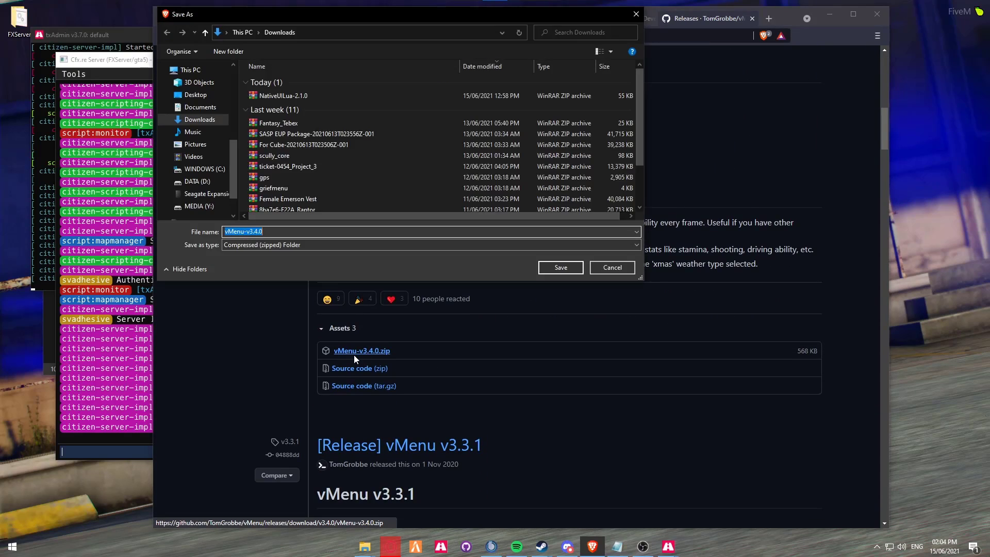
click(621, 268)
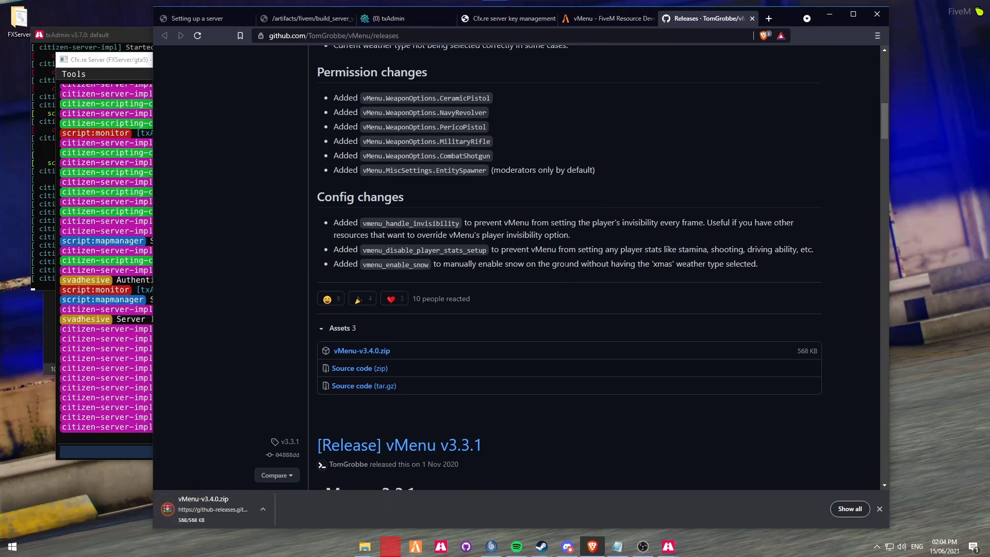
click(184, 504)
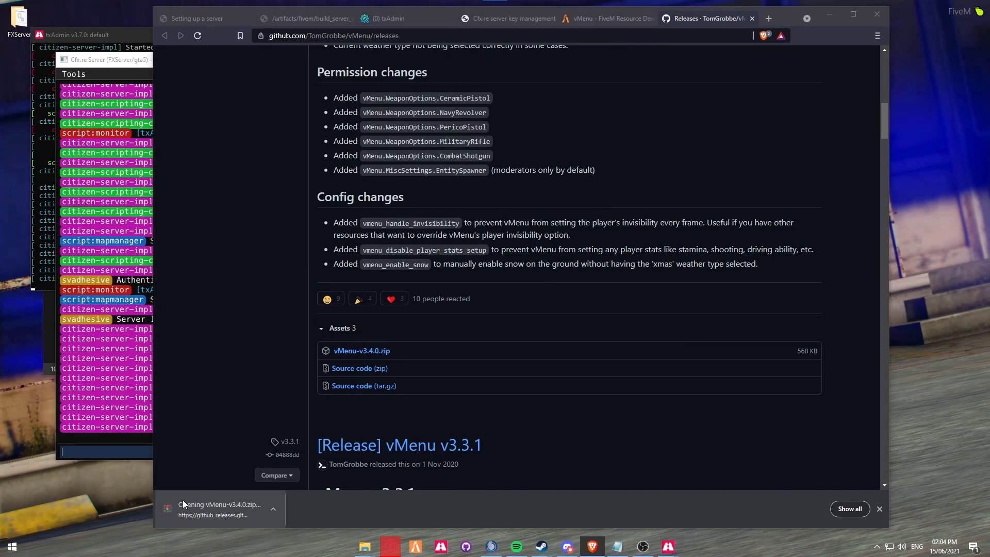
Create a new folder named vMenu inside the server's resources folder
mouse_move(365, 546)
click(410, 499)
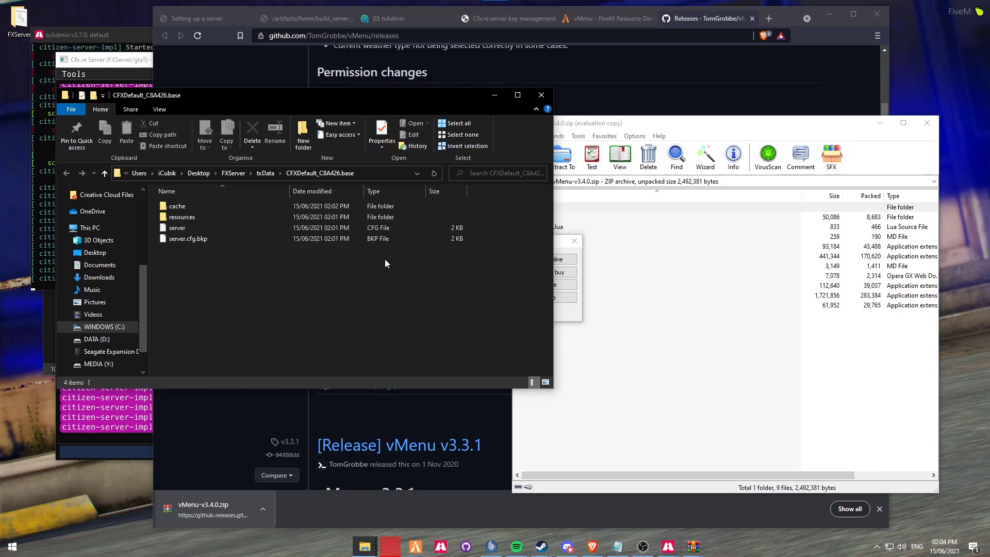
double_click(232, 213)
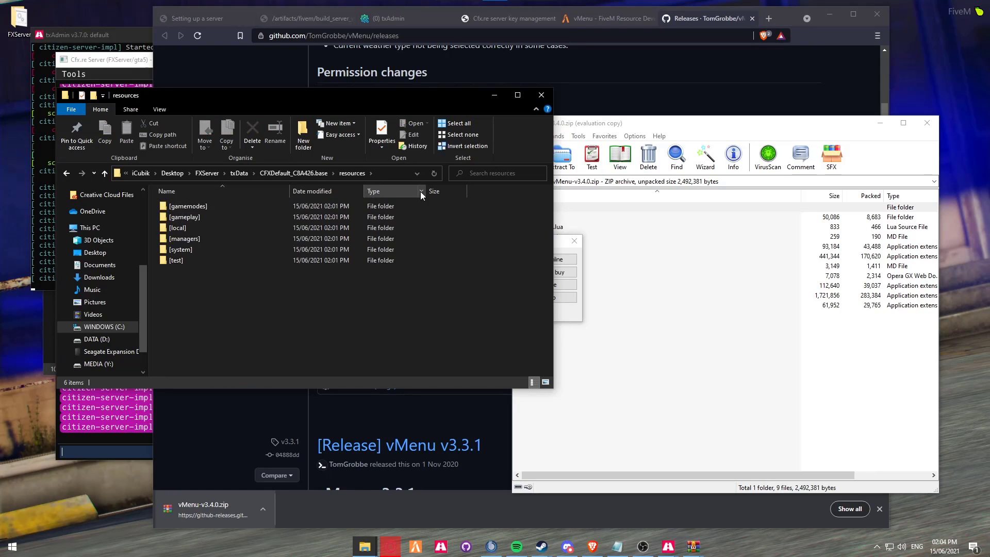
click(296, 147)
text(vMenu)
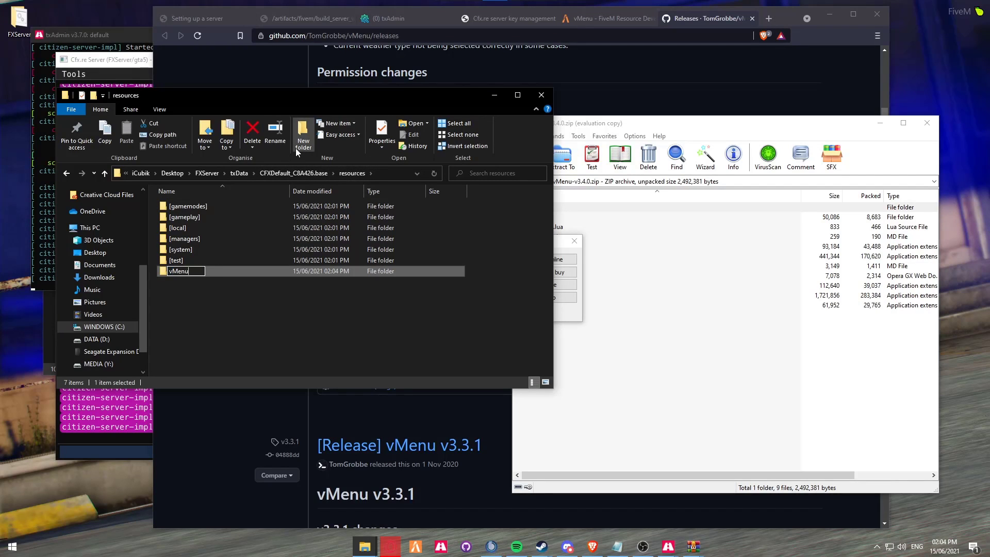
key(Return)
key(Return)
Extract all vMenu archive contents from WinRAR into the vMenu folder, then close the archive
click(560, 287)
drag(605, 335, 599, 229)
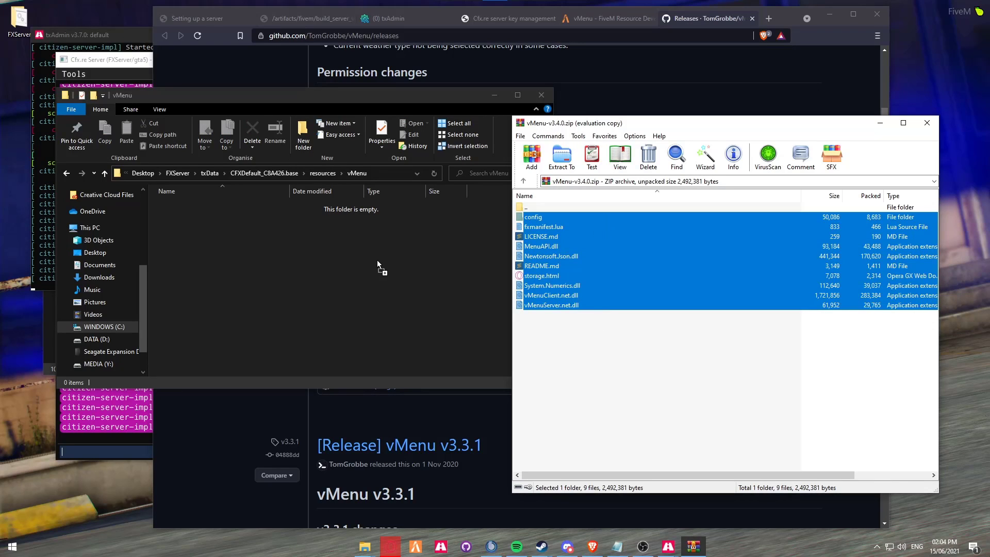
click(377, 260)
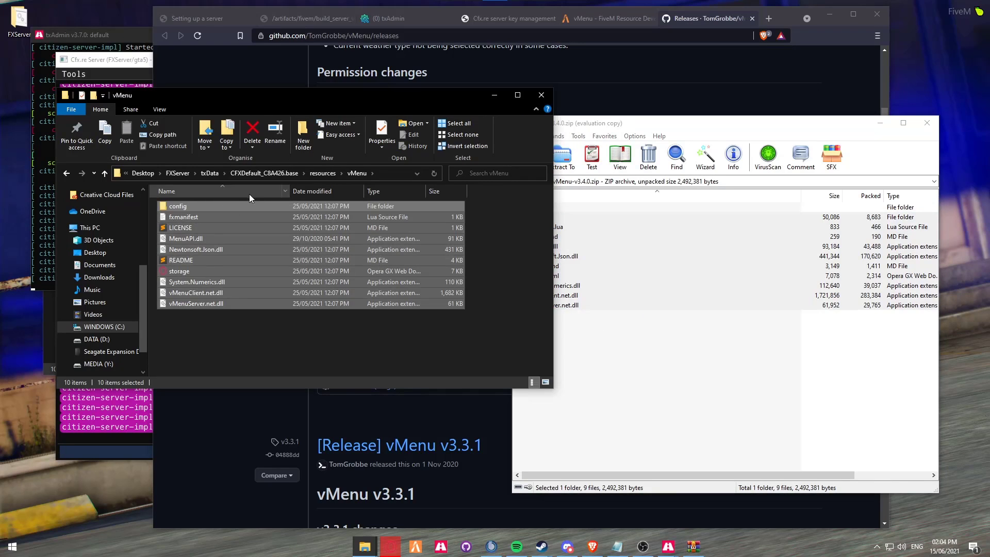
click(927, 122)
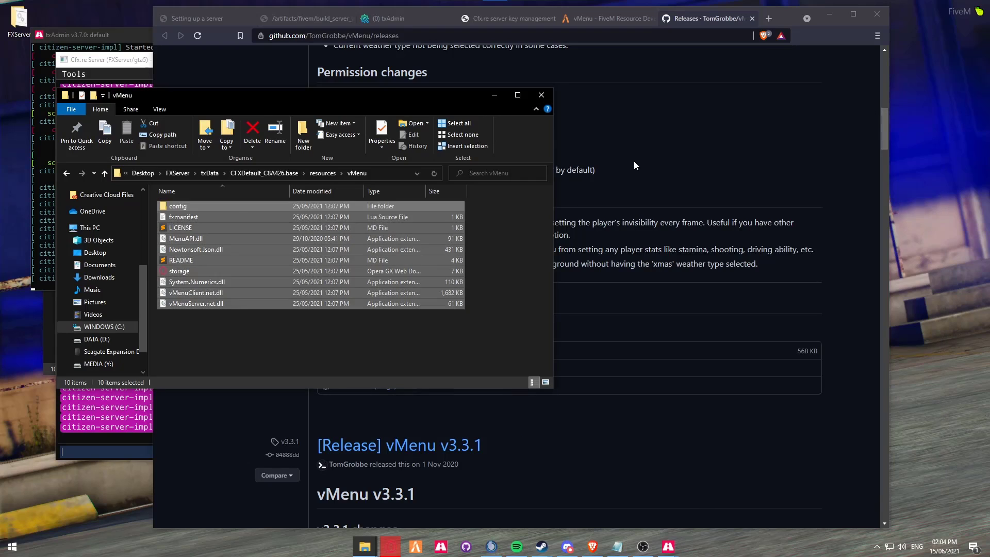
click(235, 348)
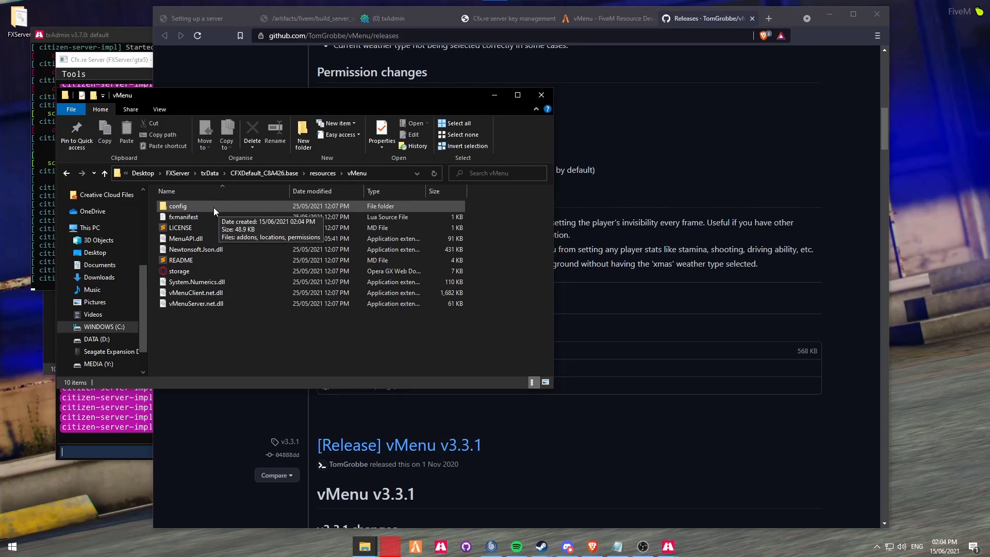
Open config/permissions.cfg from the vMenu folder in Visual Studio Code
double_click(214, 207)
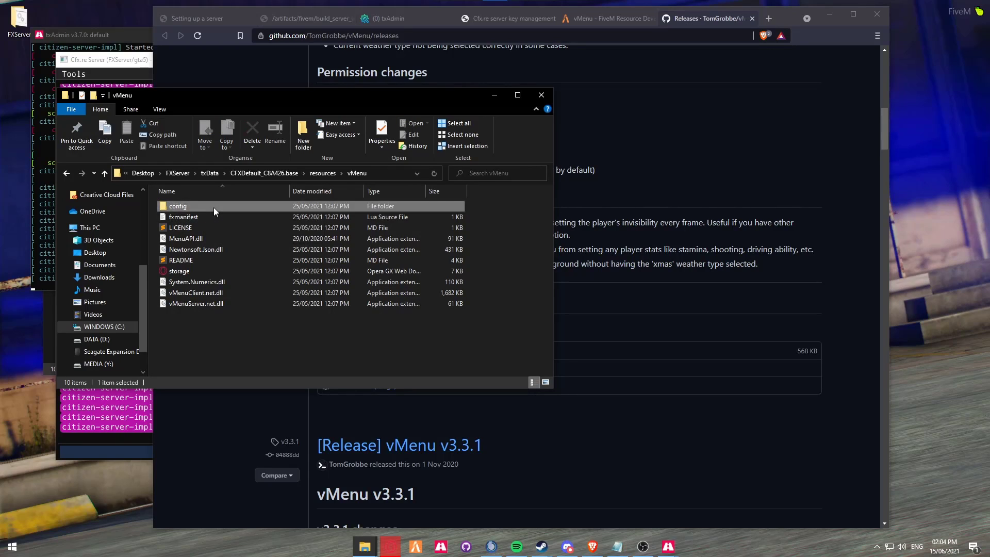
click(196, 229)
double_click(196, 229)
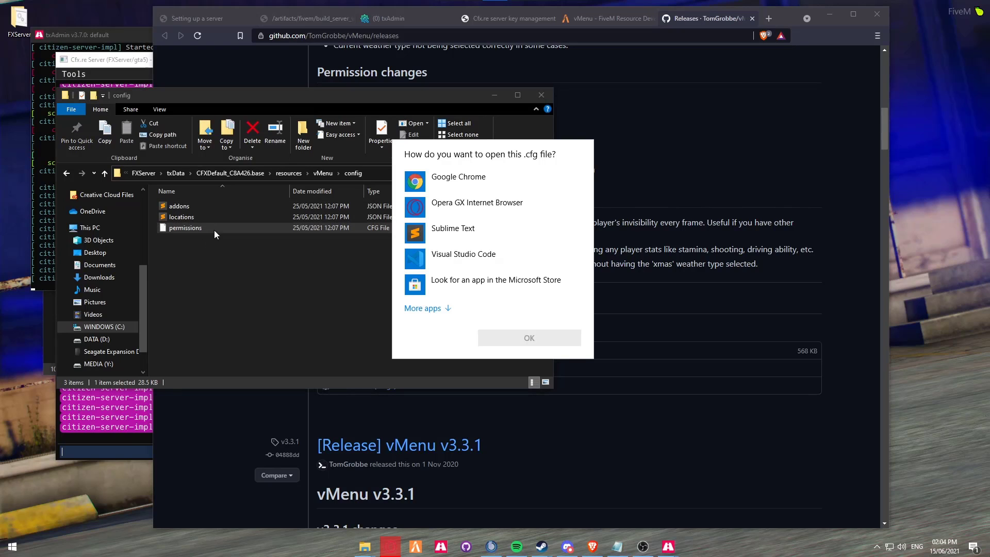
double_click(452, 258)
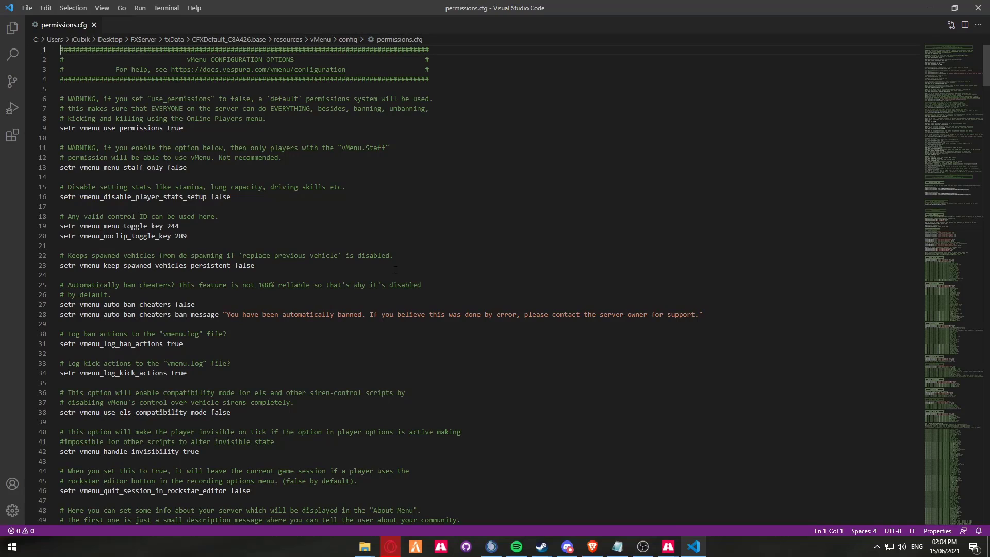
Remove the '#' from line 167's add_ace builtin.everyone "vMenu.Everything" rule and save the file
scroll(431, 270, down, 10)
scroll(430, 270, down, 20)
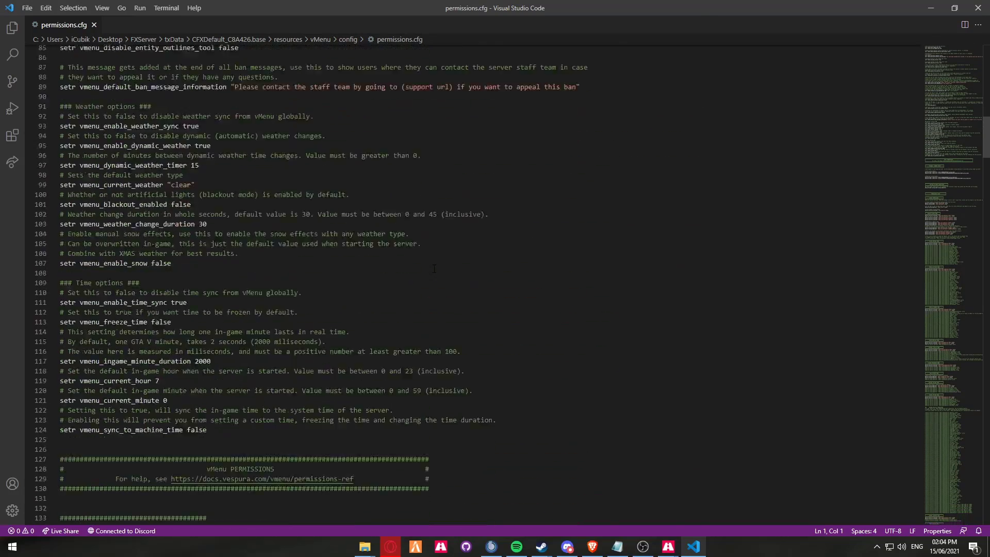
scroll(433, 269, down, 16)
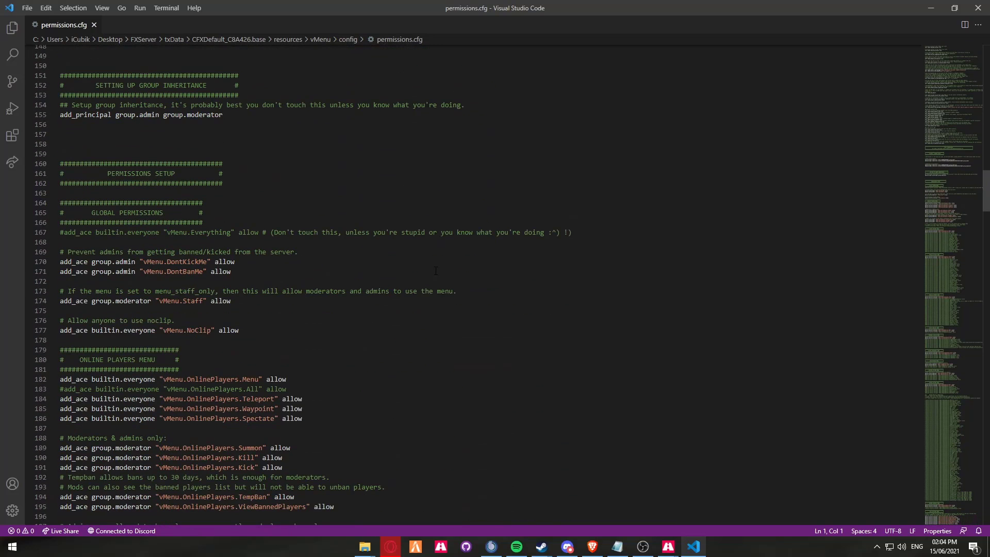
scroll(437, 281, down, 3)
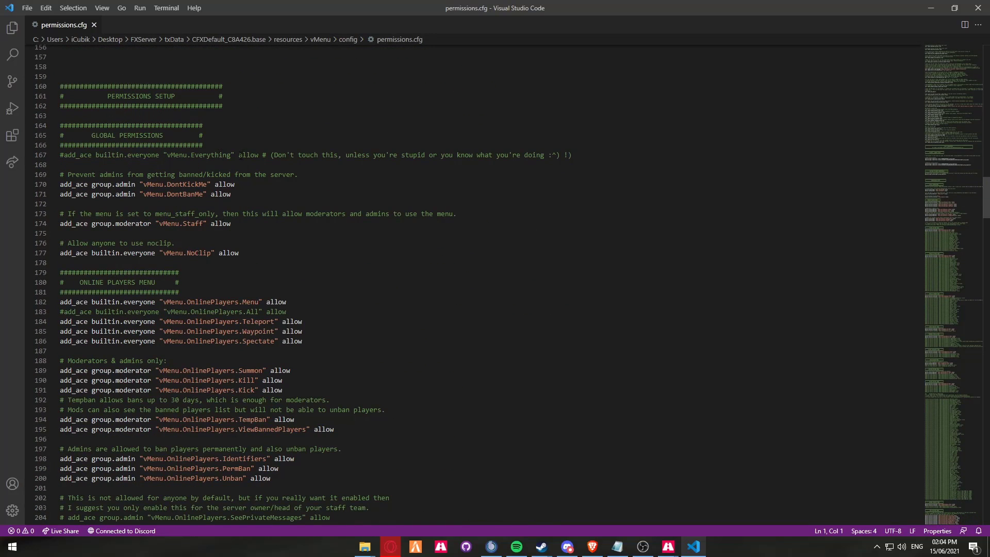
click(62, 154)
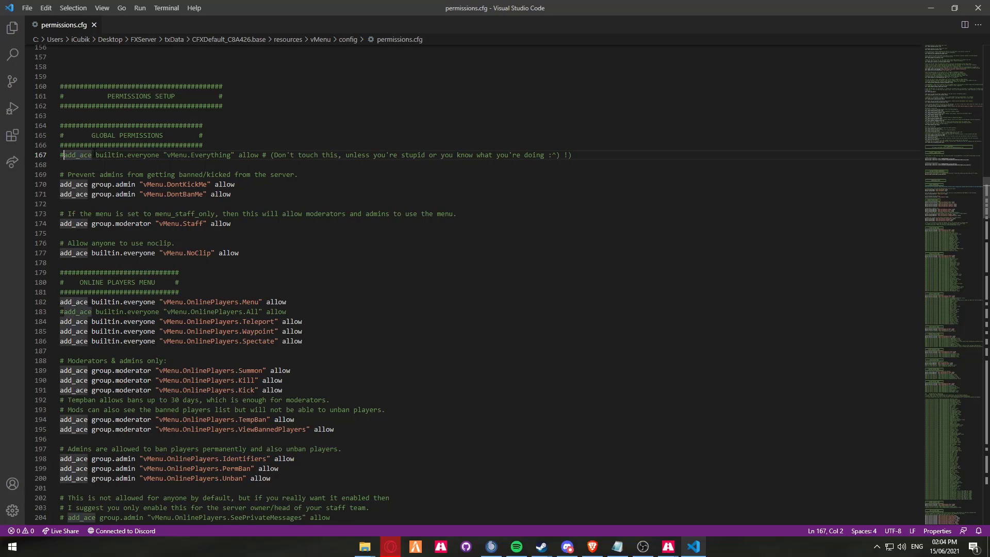
key(BackSpace)
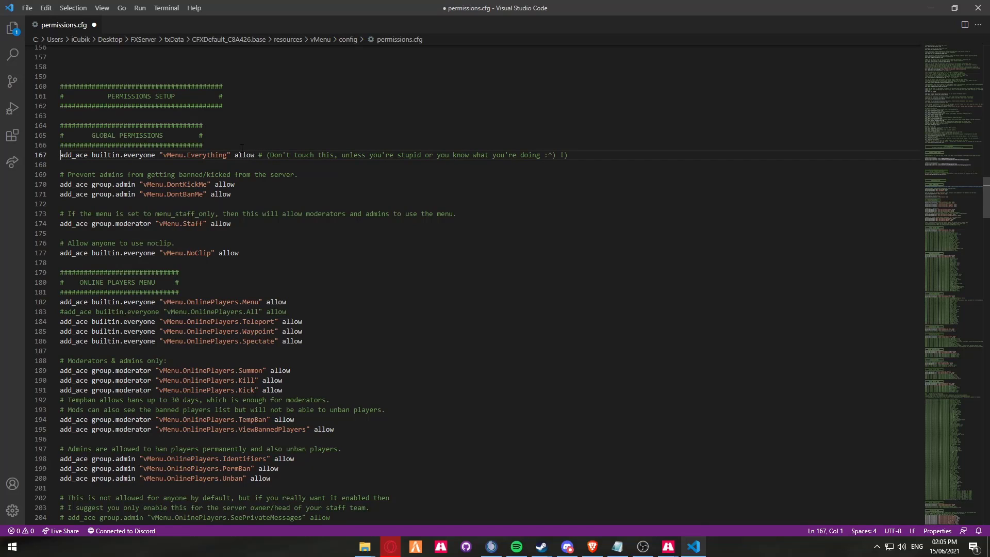
drag(258, 154, 57, 154)
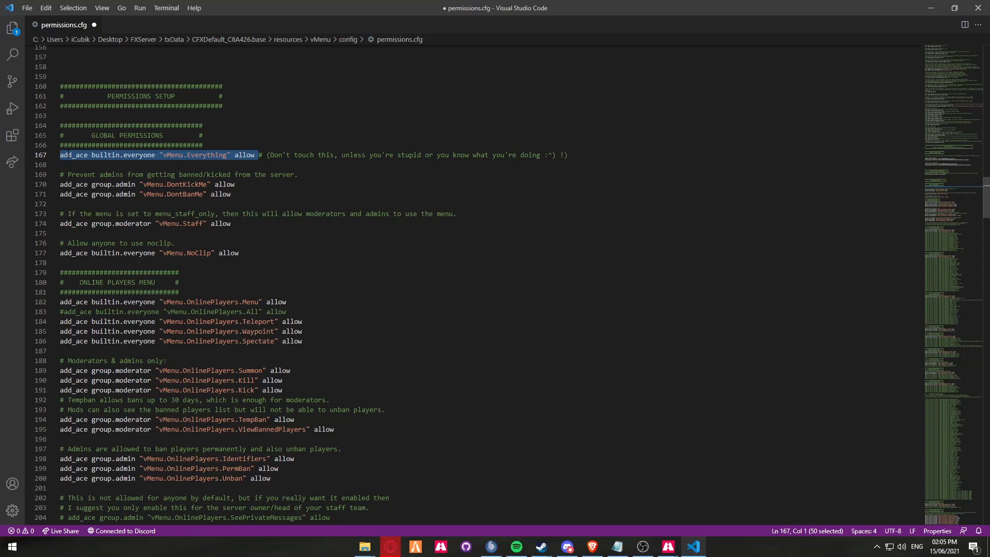
click(29, 8)
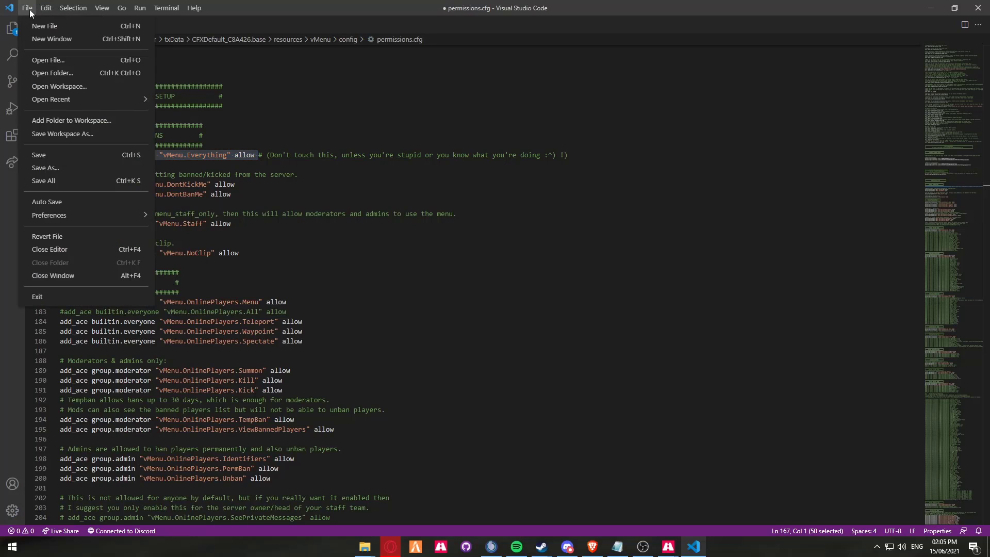
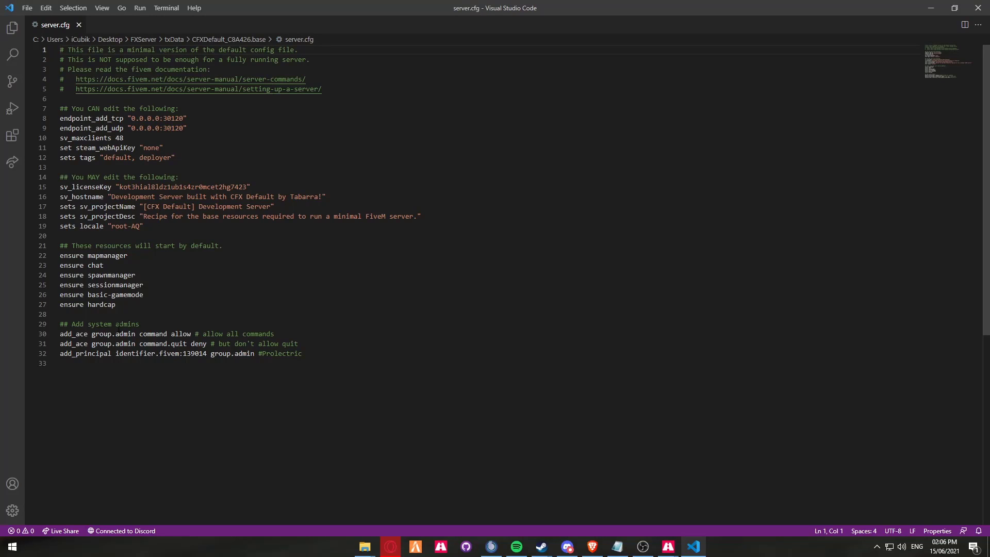
After 'ensure hardcap', add a line 'exec resources/vMenu/config/permissions.cfg' in server.cfg
click(140, 303)
key(Return)
key(Return)
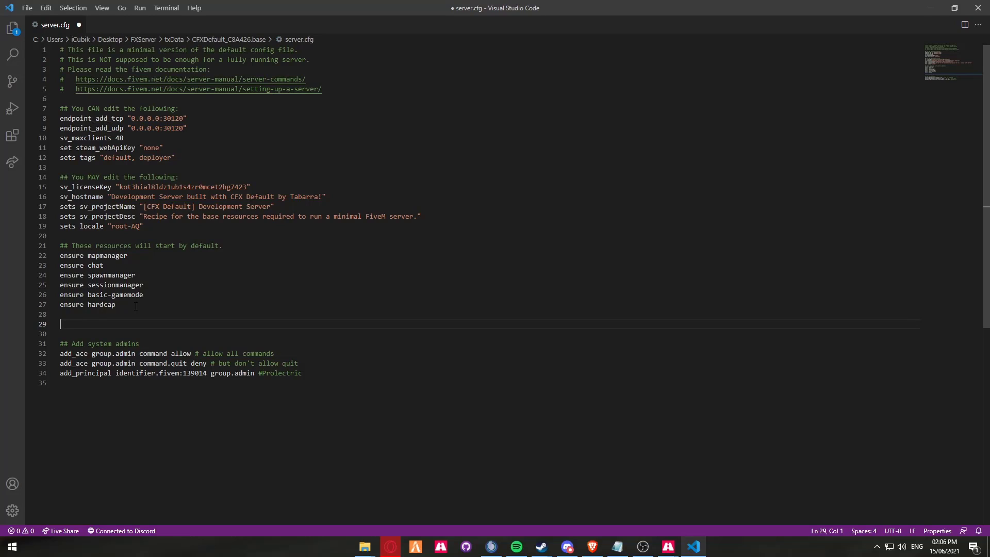
text(exec resources/vMenu/config/)
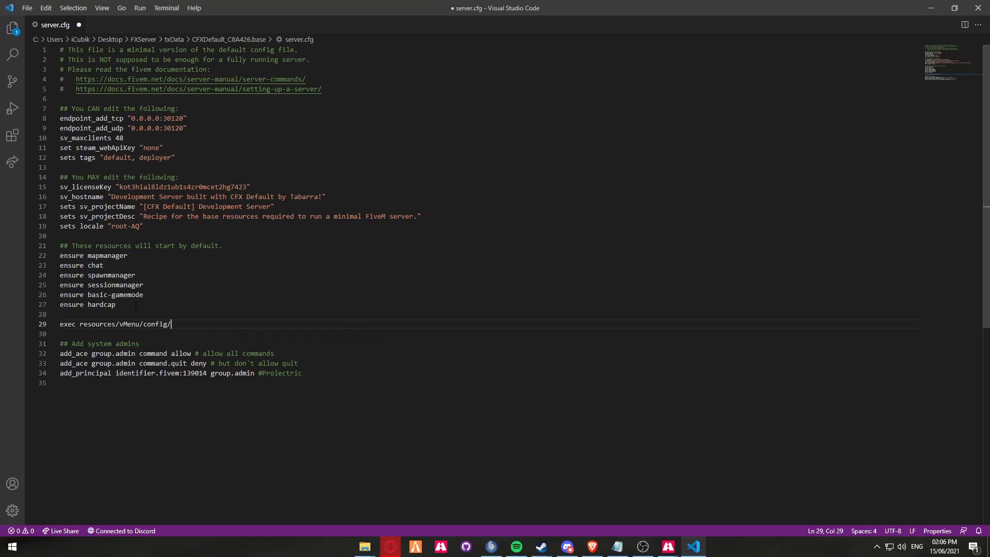
text(permissions.cfg)
Bring the server folder window forward in File Explorer and move it aside
mouse_move(364, 546)
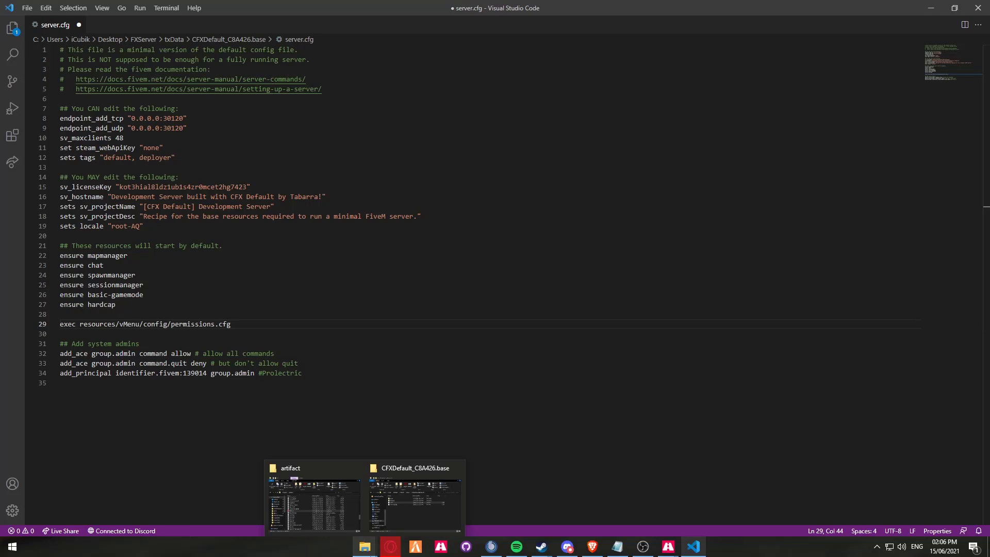
click(401, 509)
drag(258, 95, 531, 143)
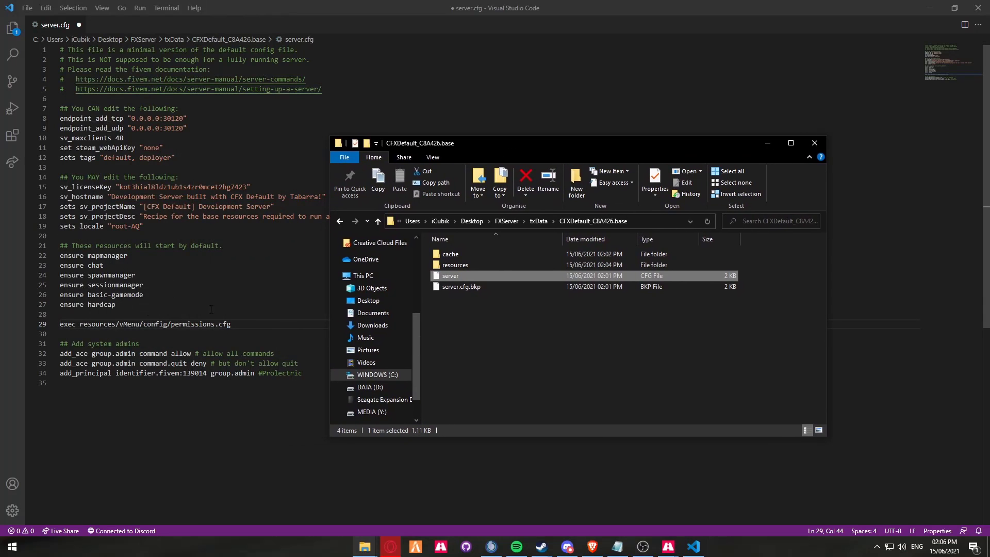
Browse resources > vMenu > config, confirm permissions.cfg exists, and return to server.cfg
double_click(464, 265)
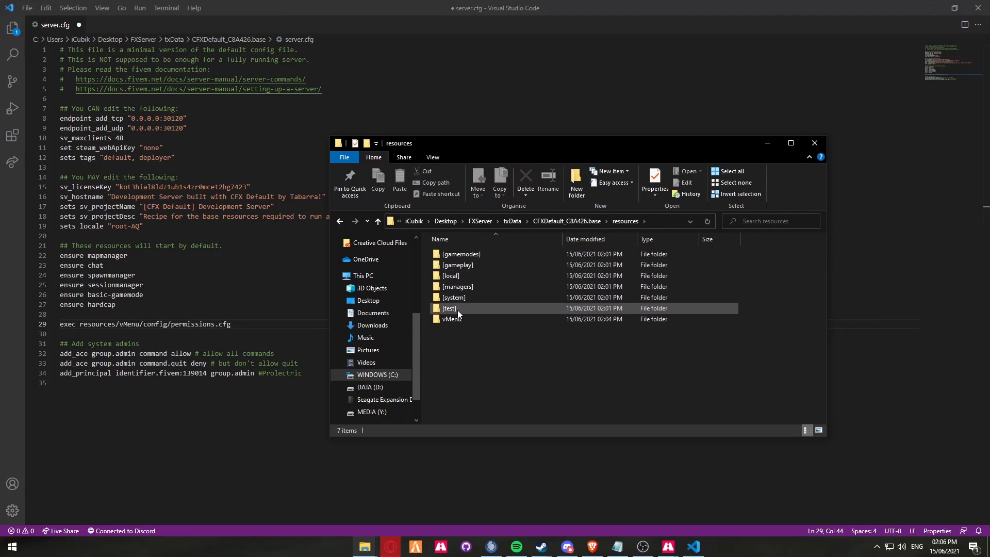
double_click(454, 319)
click(477, 253)
double_click(477, 253)
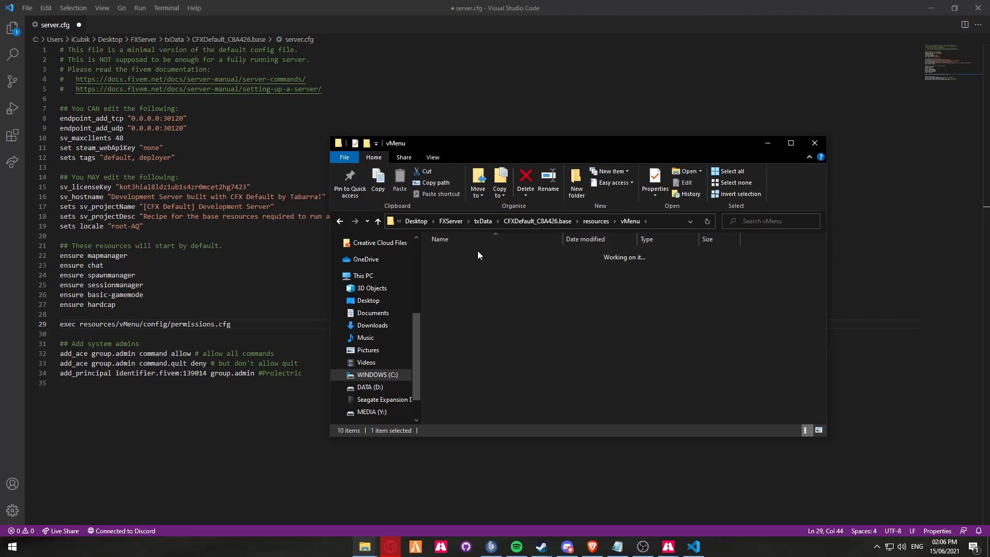
click(510, 277)
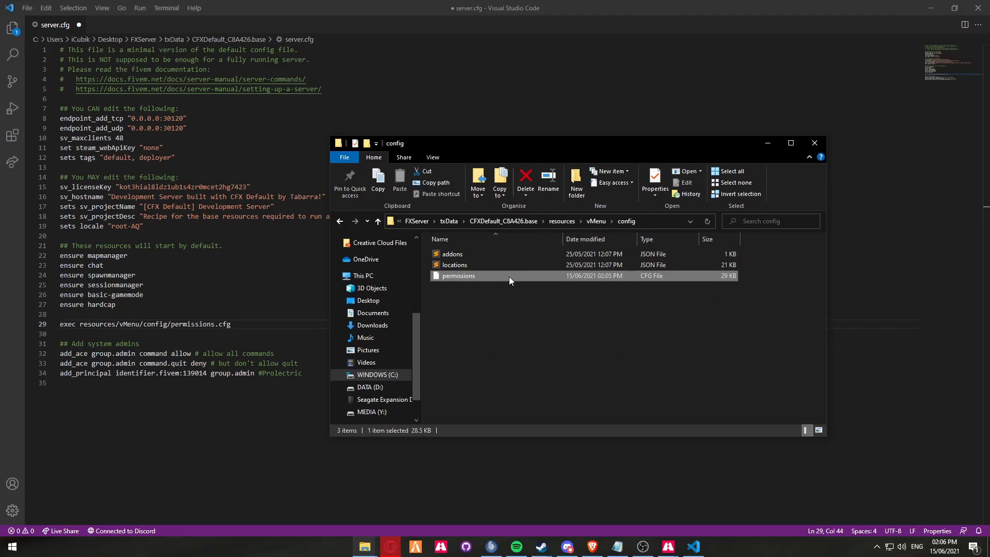
click(257, 324)
Add 'ensure vMenu' on line 30 below the exec line and save server.cfg
key(Return)
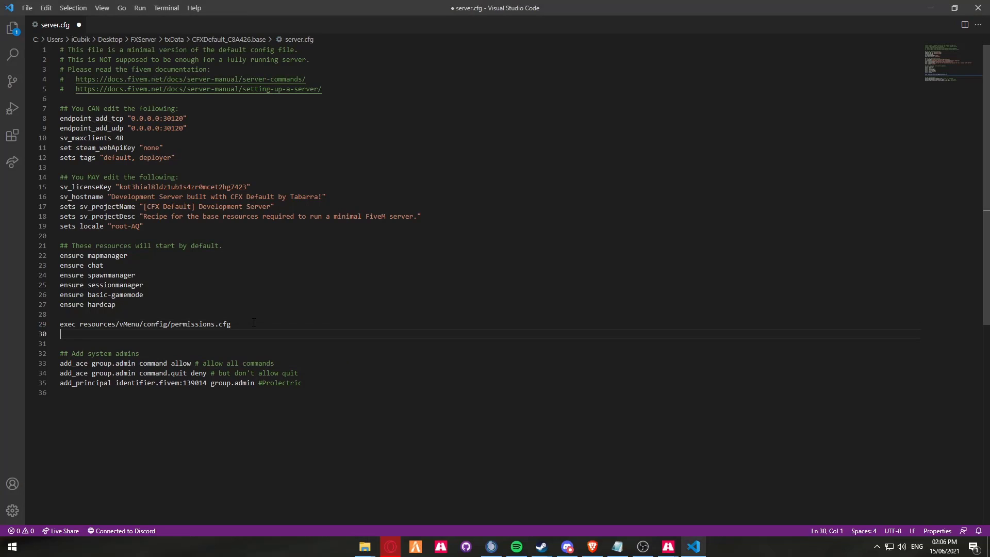
text(ensure vMenu)
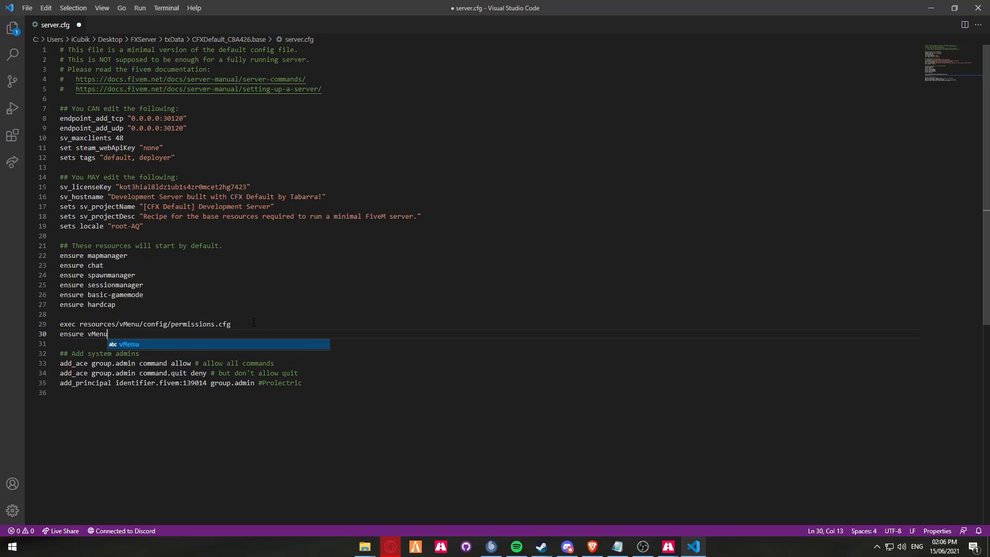
key(ctrl+s)
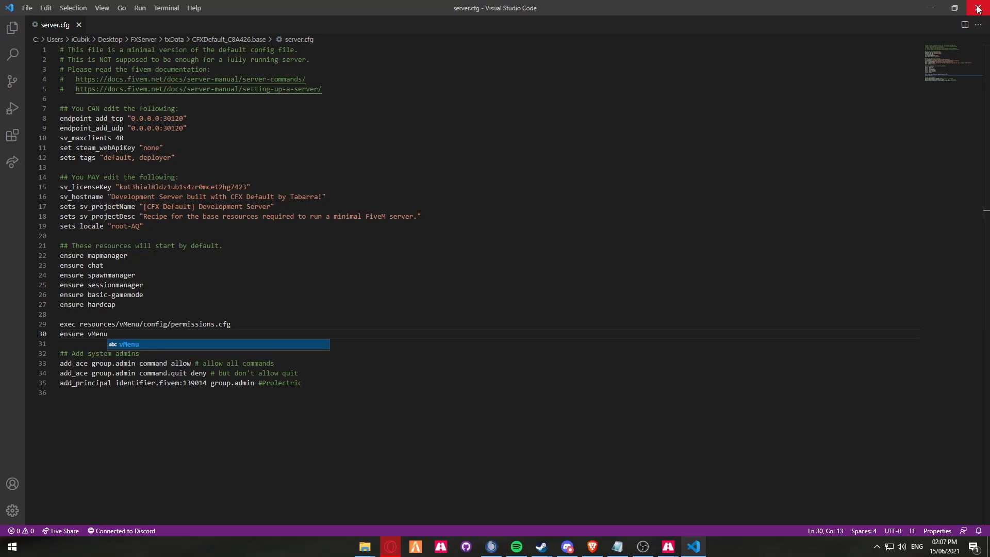
Restart the server from the txAdmin Live Console and confirm the restart
click(931, 9)
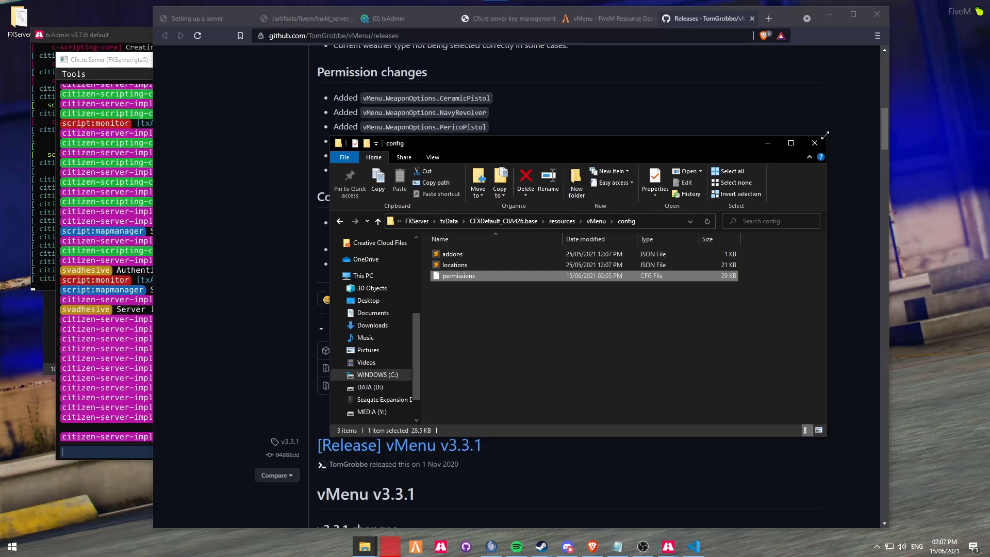
click(396, 21)
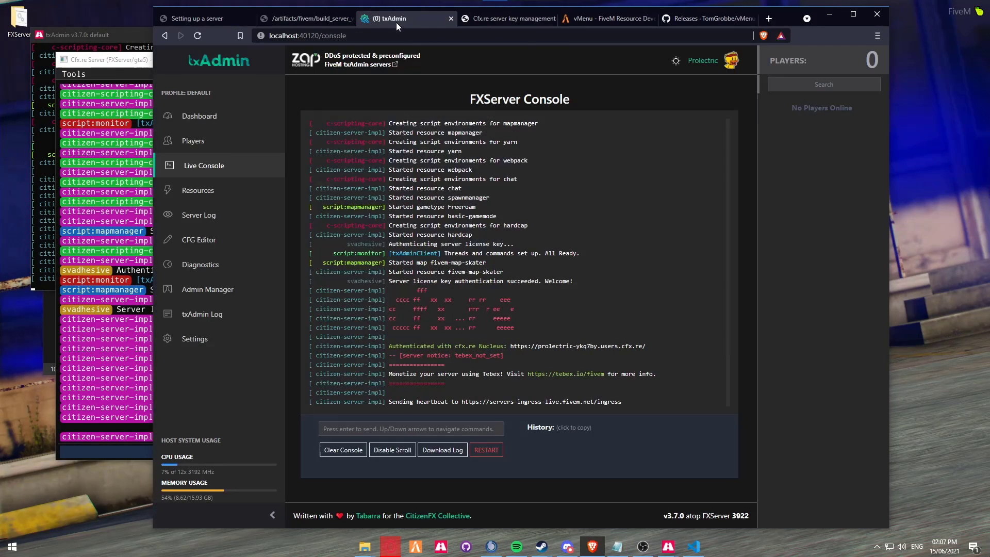
click(486, 449)
click(571, 93)
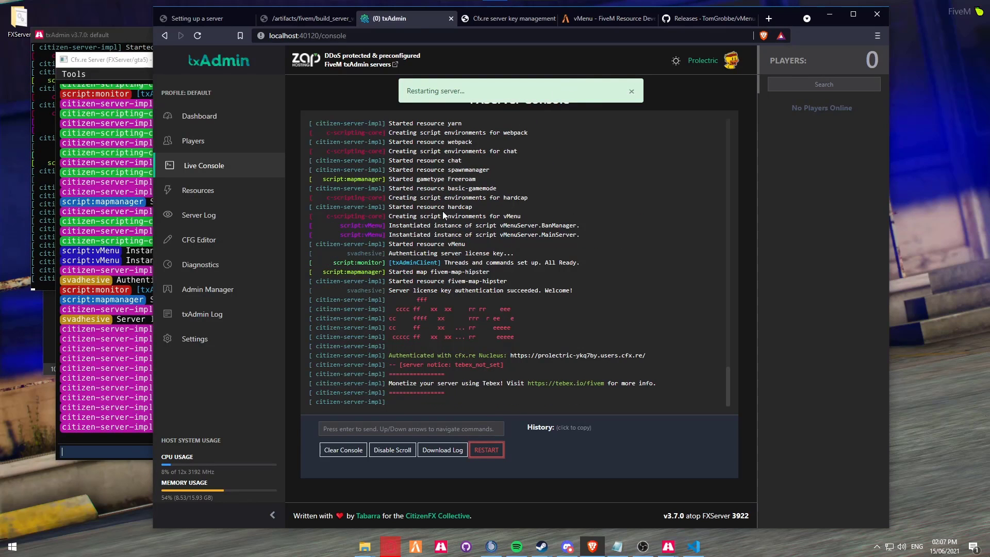
Check the console for vMenu startup lines like 'Started resource vMenu', then launch FiveM
drag(390, 225, 580, 232)
click(579, 232)
triple_click(525, 214)
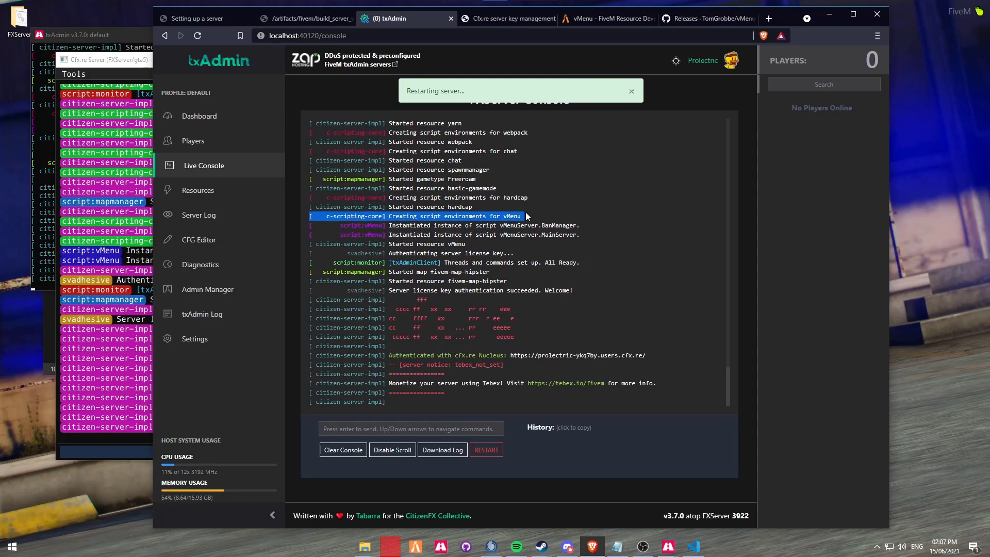
triple_click(492, 243)
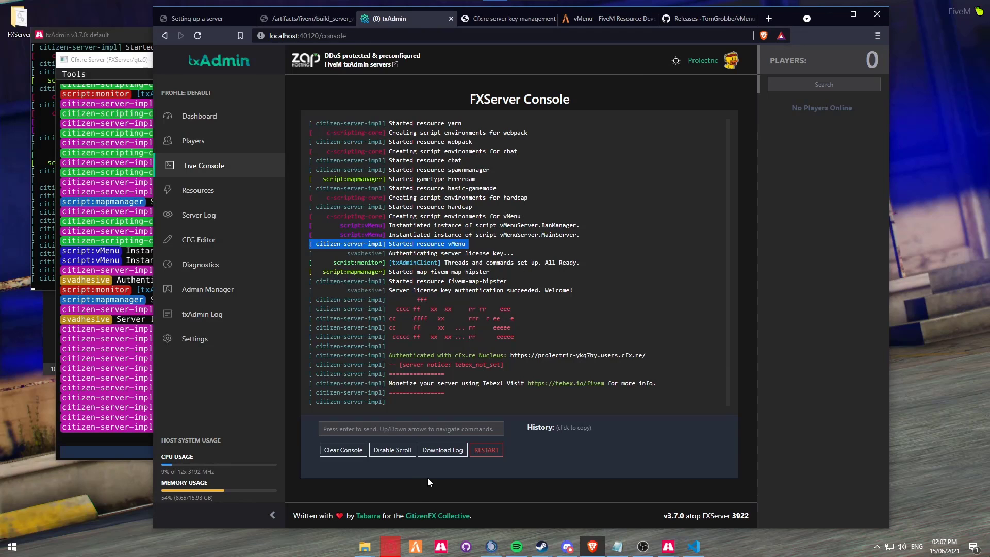
click(415, 544)
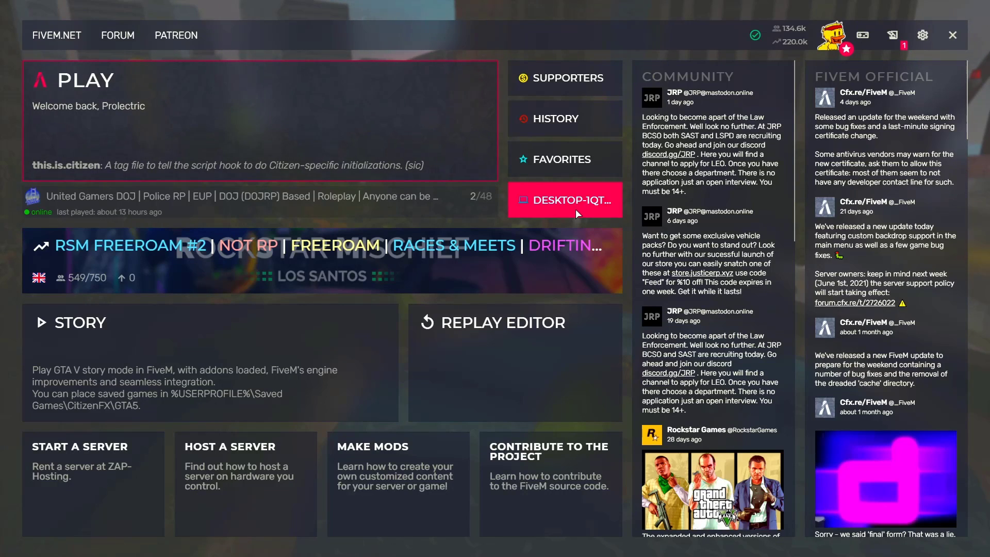
Connect to the locally hosted DESKTOP server from the FiveM main menu
click(575, 208)
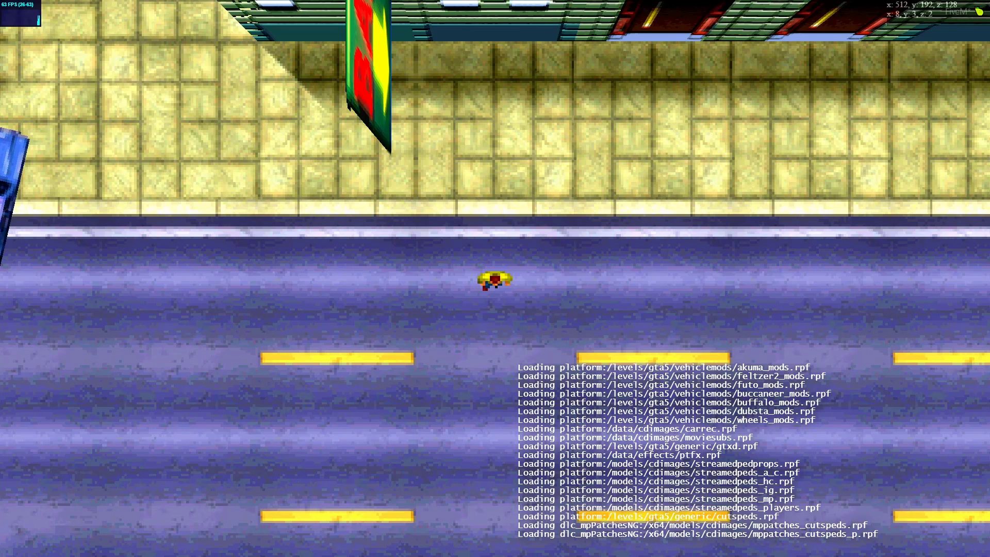
Move the character down and up the street until loading completes and it spawns
key(s)
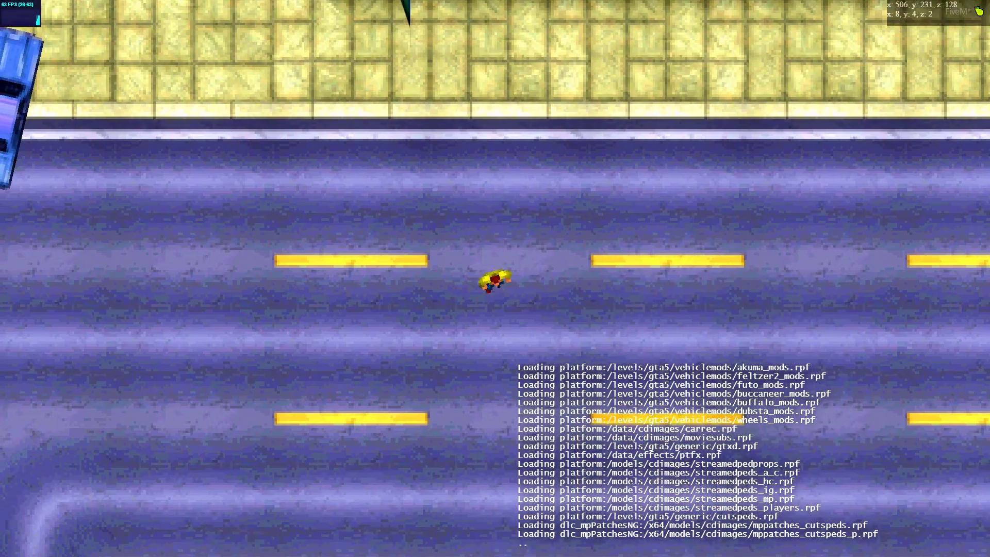
key(w)
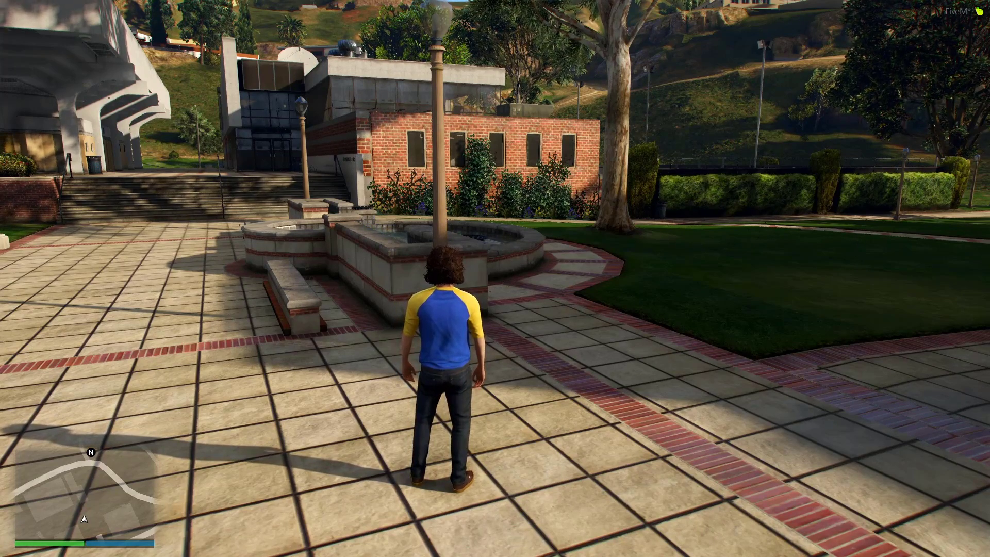
Open vMenu with M and browse the Player Related and Vehicle Related Options submenus
key(m)
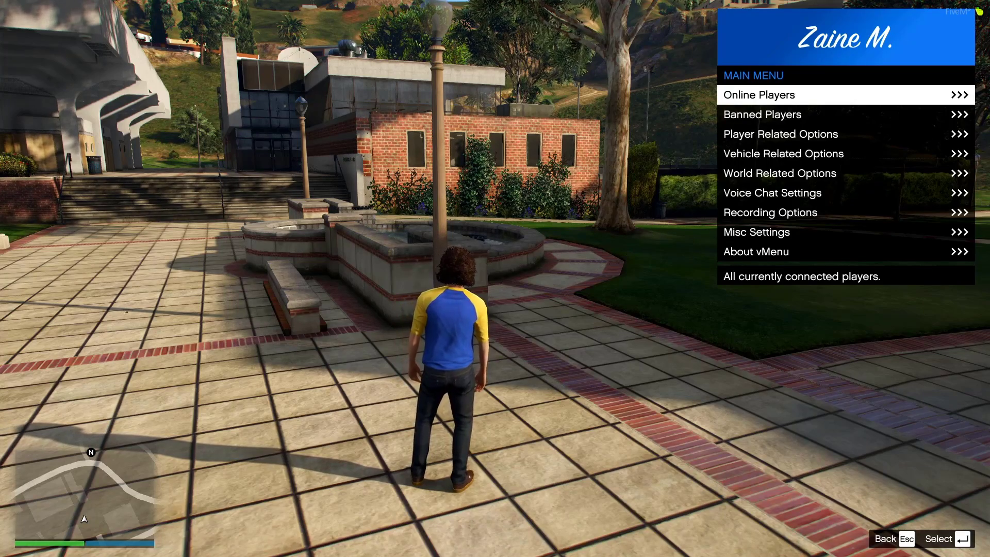
key(Down)
key(Down)
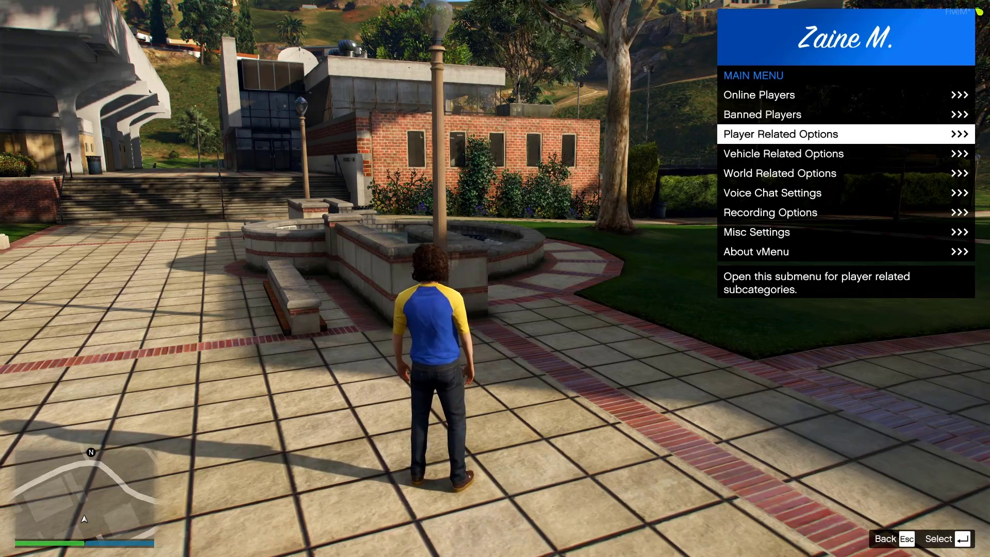
key(Return)
key(Escape)
key(Down)
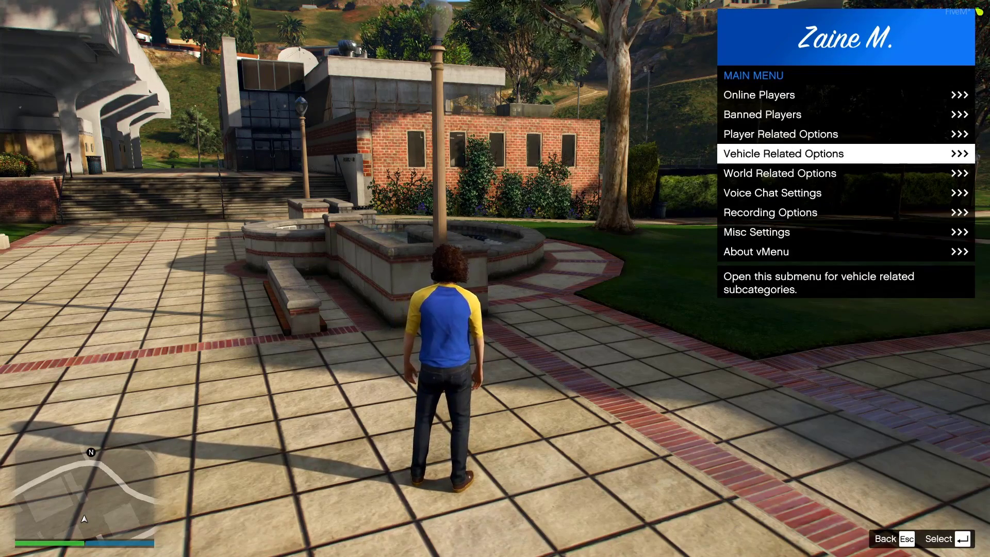
key(Return)
key(Escape)
Browse World Related Options and Voice Chat Settings, close vMenu, and turn the character toward the camera
key(Down)
key(Return)
key(Escape)
key(Down)
key(Return)
key(Escape)
key(Escape)
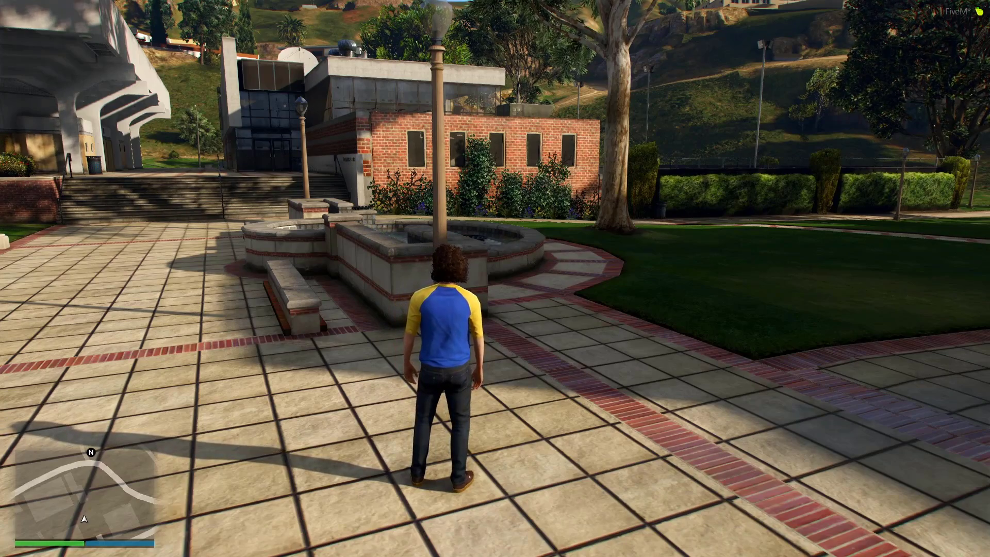
key(s)
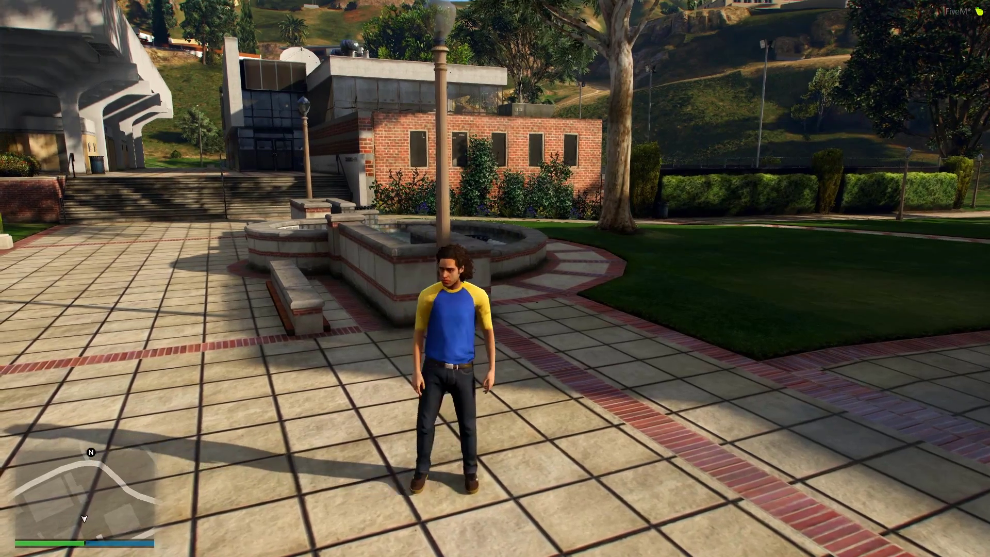